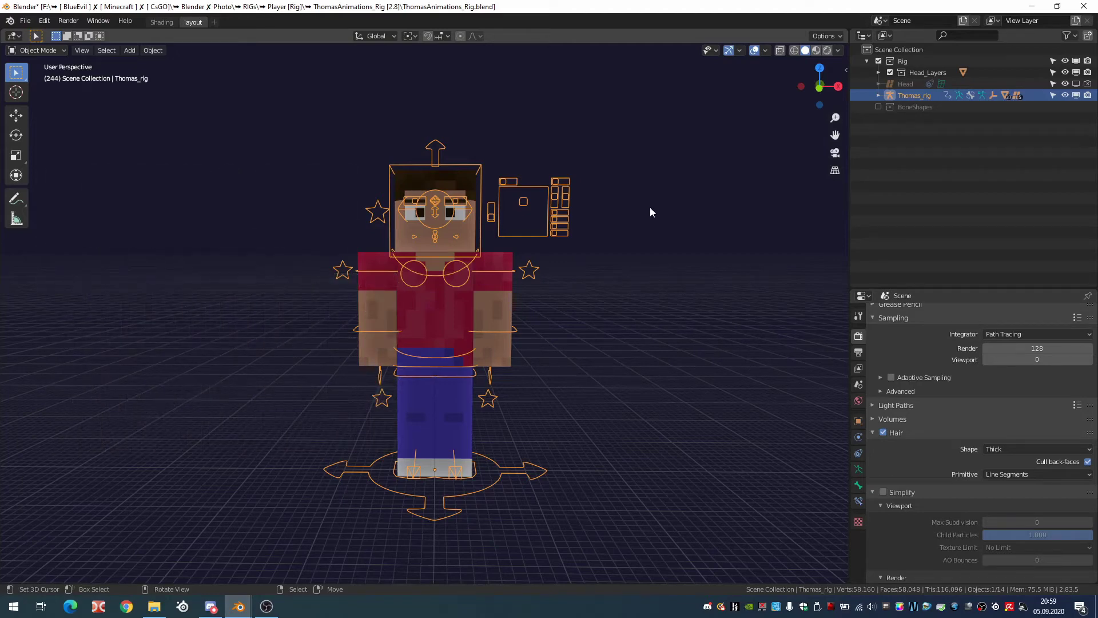
Step: Recentre and zoom the view on the character, then select the R.steve_arm mesh
{"action": "middle_click_drag", "start_coordinate": [542, 423], "coordinate": [652, 376], "text": "shift"}
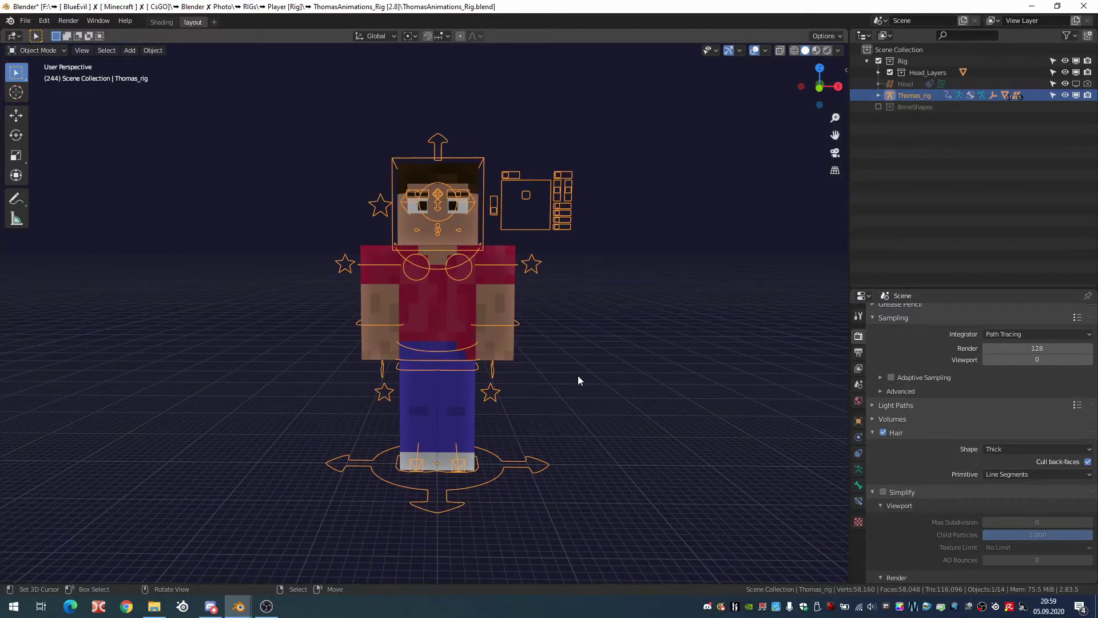
{"action": "middle_click_drag", "start_coordinate": [418, 211], "coordinate": [431, 214], "text": "shift"}
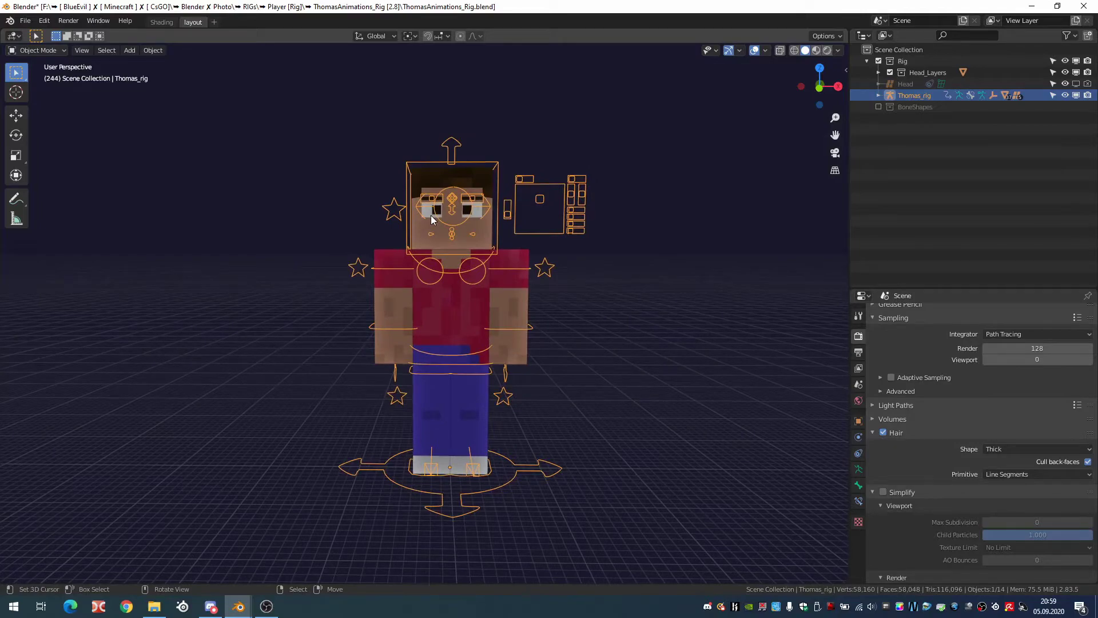
{"action": "mouse_move", "coordinate": [385, 241]}
{"action": "middle_mouse_down", "text": "ctrl"}
{"action": "mouse_move", "coordinate": [569, 193]}
{"action": "mouse_move", "coordinate": [511, 249]}
{"action": "mouse_move", "coordinate": [352, 267]}
{"action": "middle_mouse_up", "text": "ctrl"}
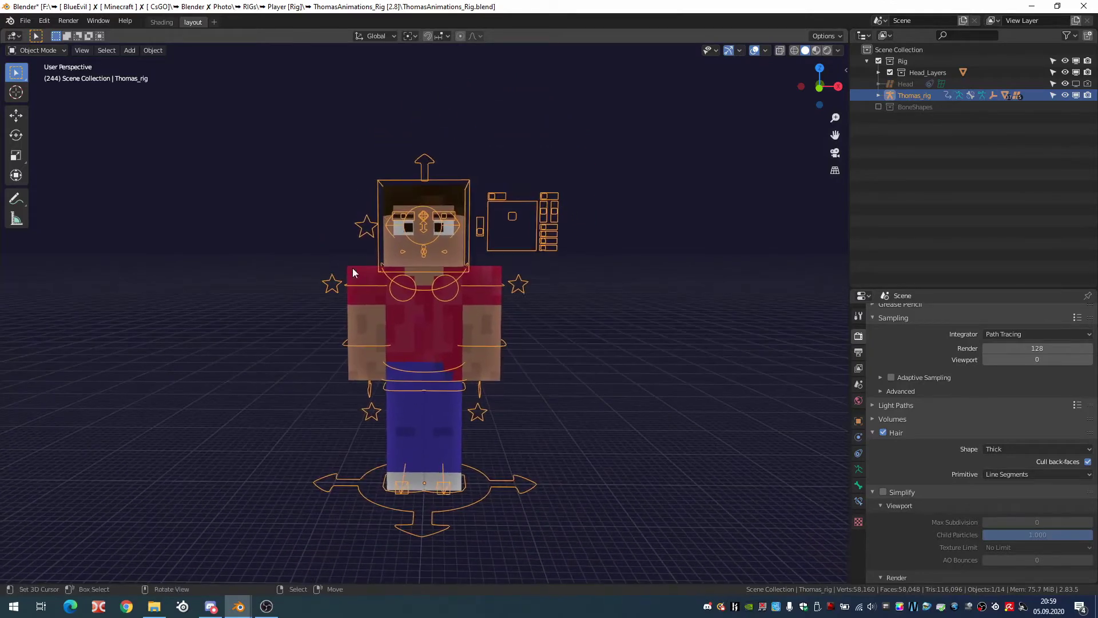
{"action": "left_click", "coordinate": [353, 269]}
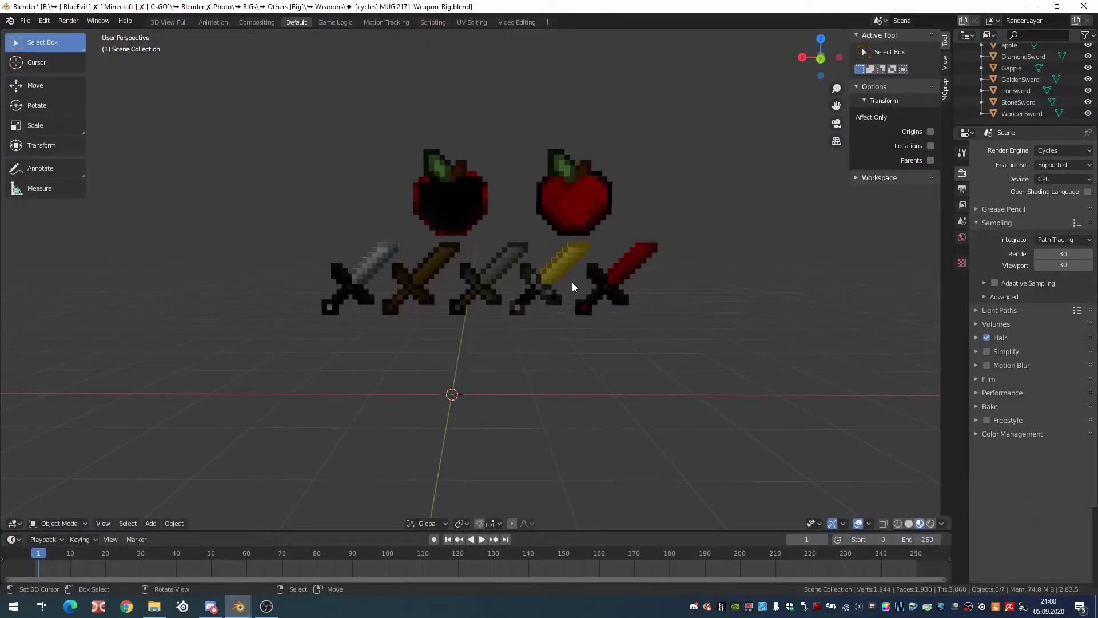
Step: Select the IronSword in the weapon rig file and copy it
{"action": "left_click", "coordinate": [368, 270]}
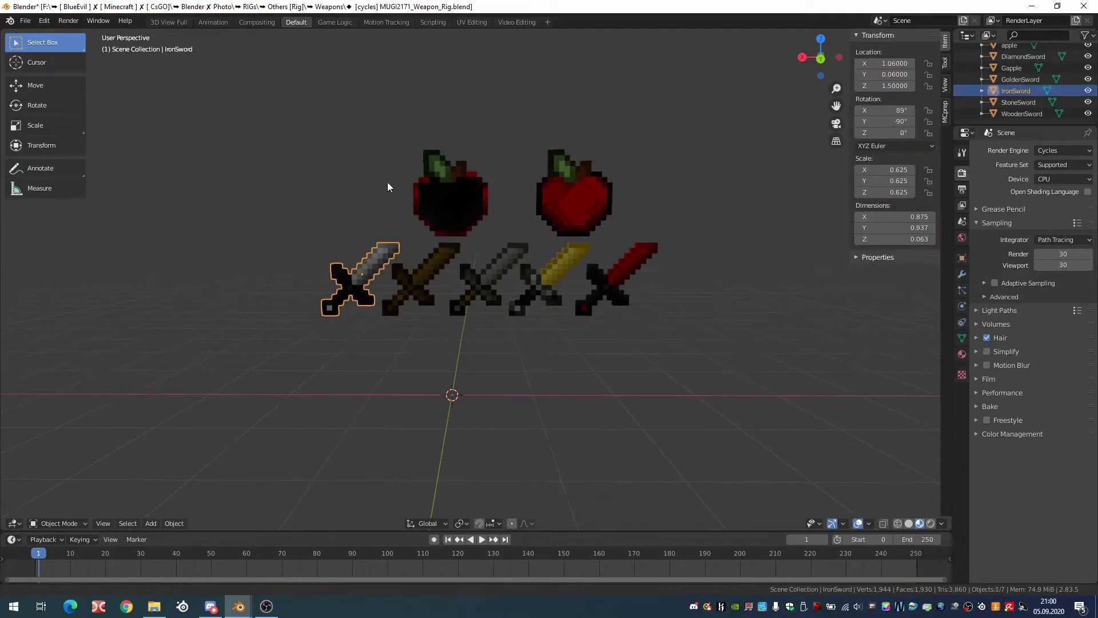
{"action": "mouse_move", "coordinate": [388, 187]}
{"action": "middle_mouse_down"}
{"action": "mouse_move", "coordinate": [409, 187]}
{"action": "mouse_move", "coordinate": [399, 191]}
{"action": "middle_mouse_up"}
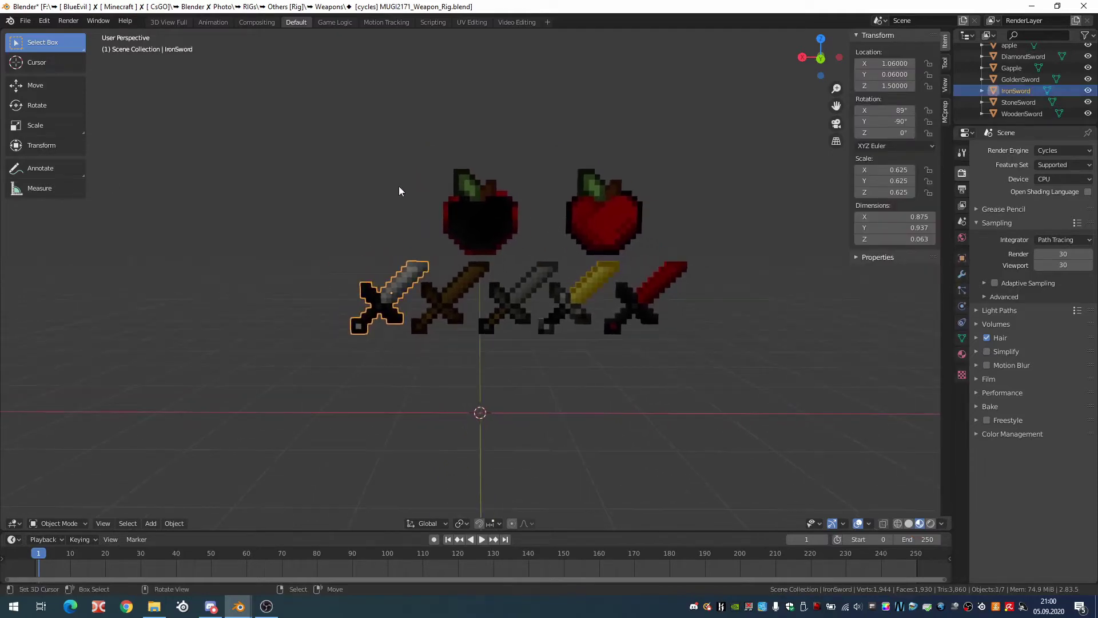
{"action": "key", "text": "shift+s"}
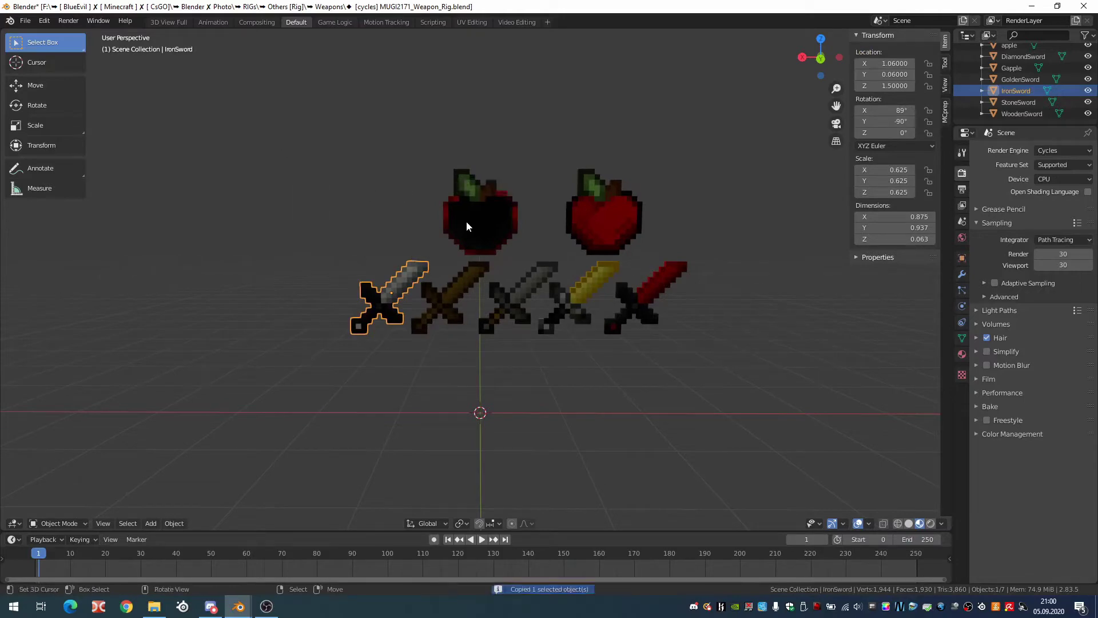
{"action": "left_click", "coordinate": [207, 567]}
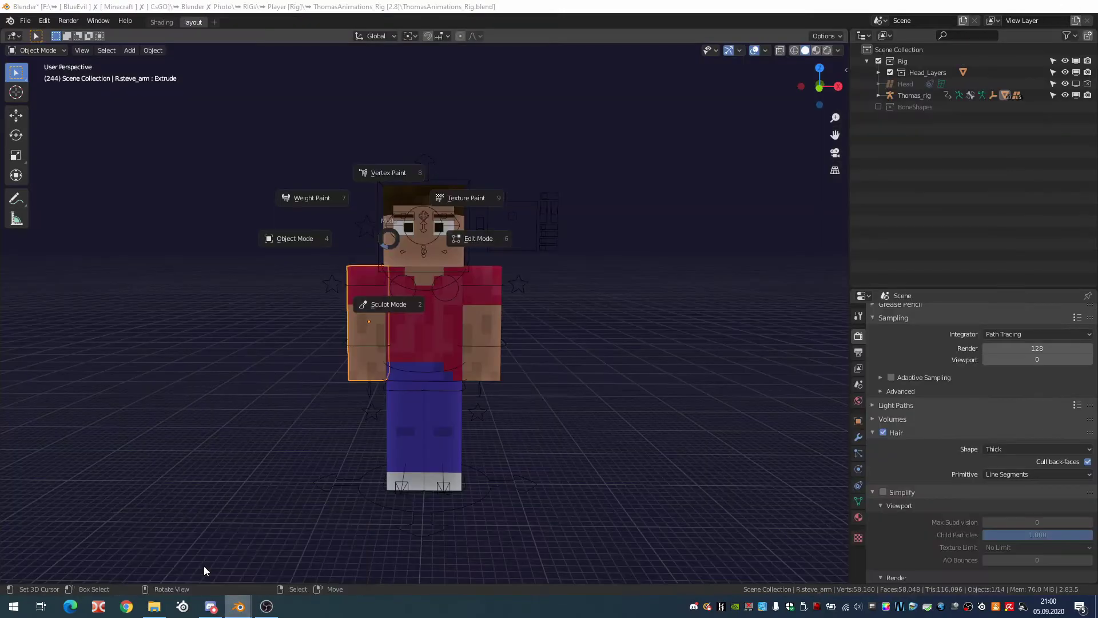
{"action": "scroll", "coordinate": [488, 309], "scroll_direction": "down", "scroll_amount": 3}
{"action": "key", "text": "ctrl+v"}
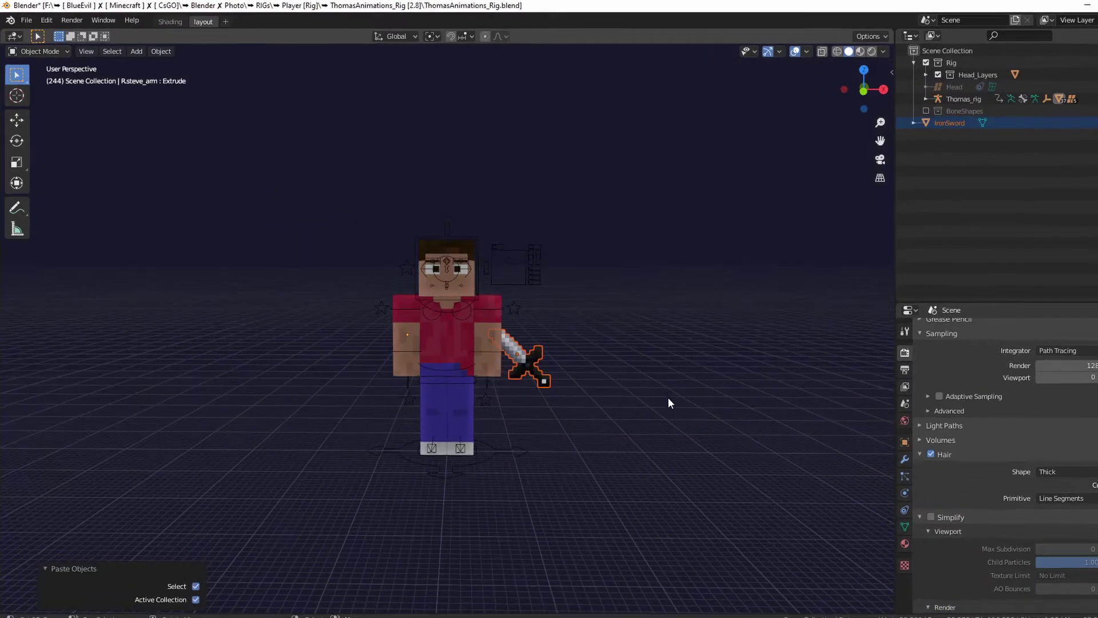
{"action": "key", "text": "Delete"}
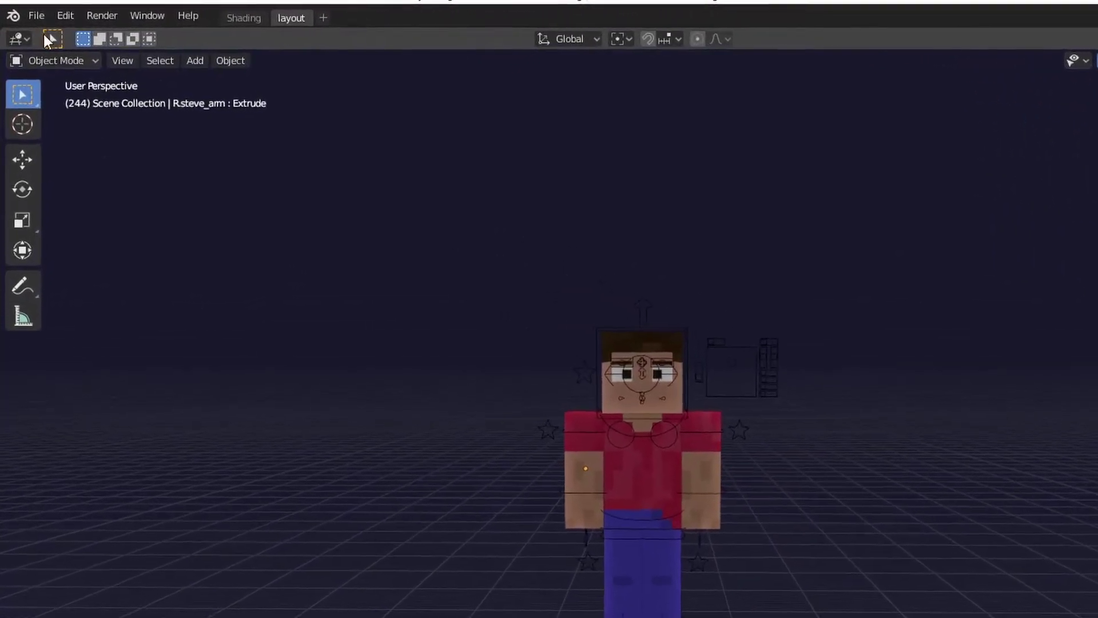
Step: Append the GoldenSword object from MUGI2171_Weapon_Rig.blend into the character scene
{"action": "left_click", "coordinate": [35, 16]}
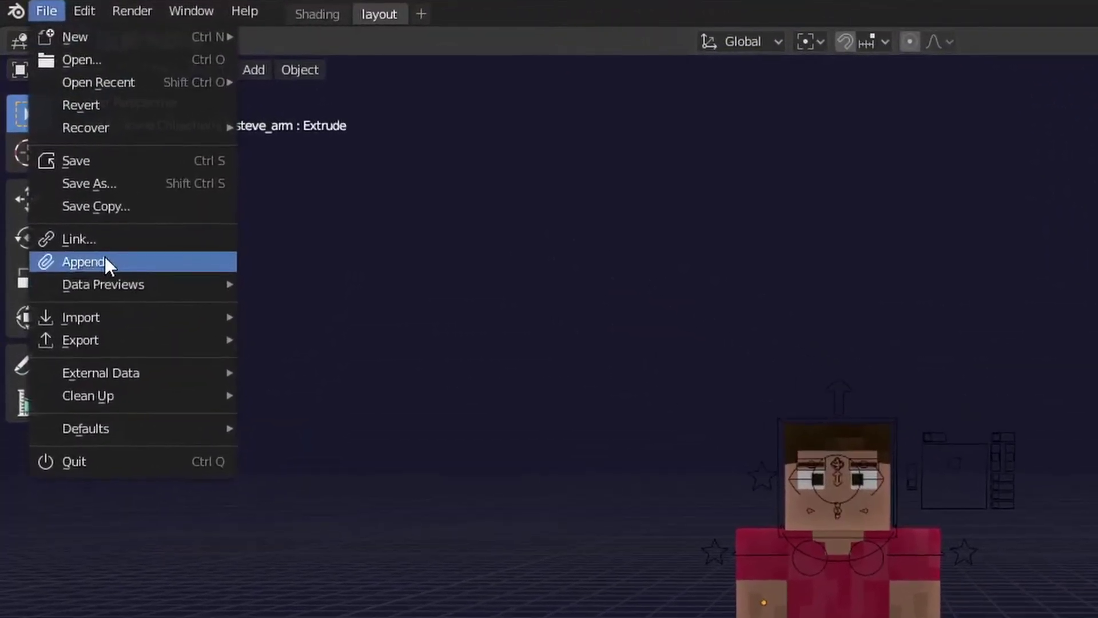
{"action": "left_click", "coordinate": [105, 249]}
{"action": "left_click", "coordinate": [359, 71]}
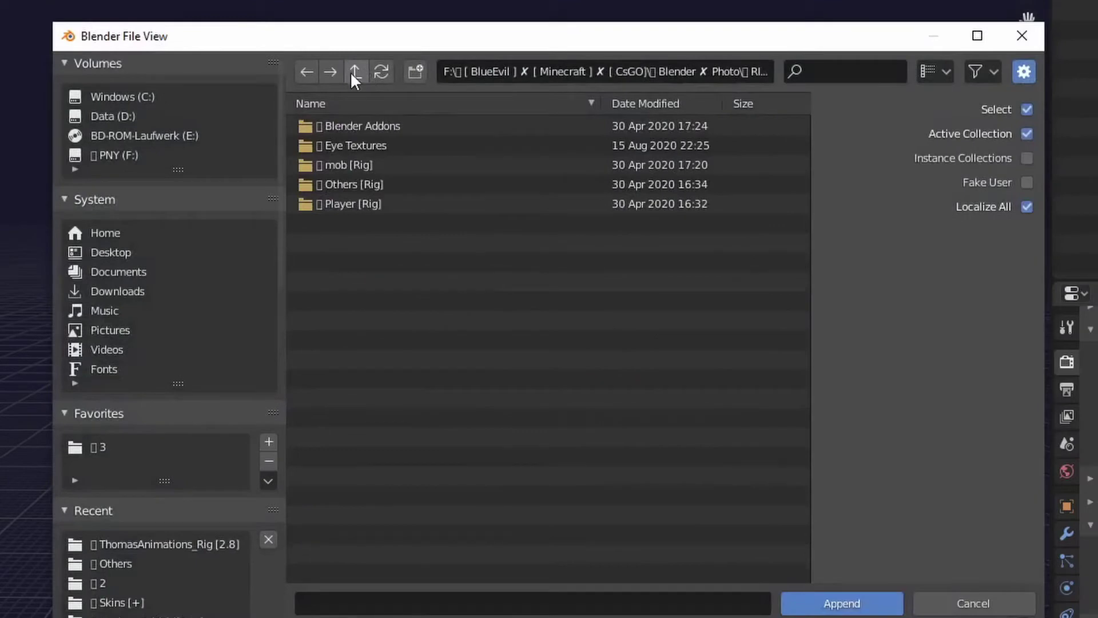
{"action": "double_click", "coordinate": [366, 202]}
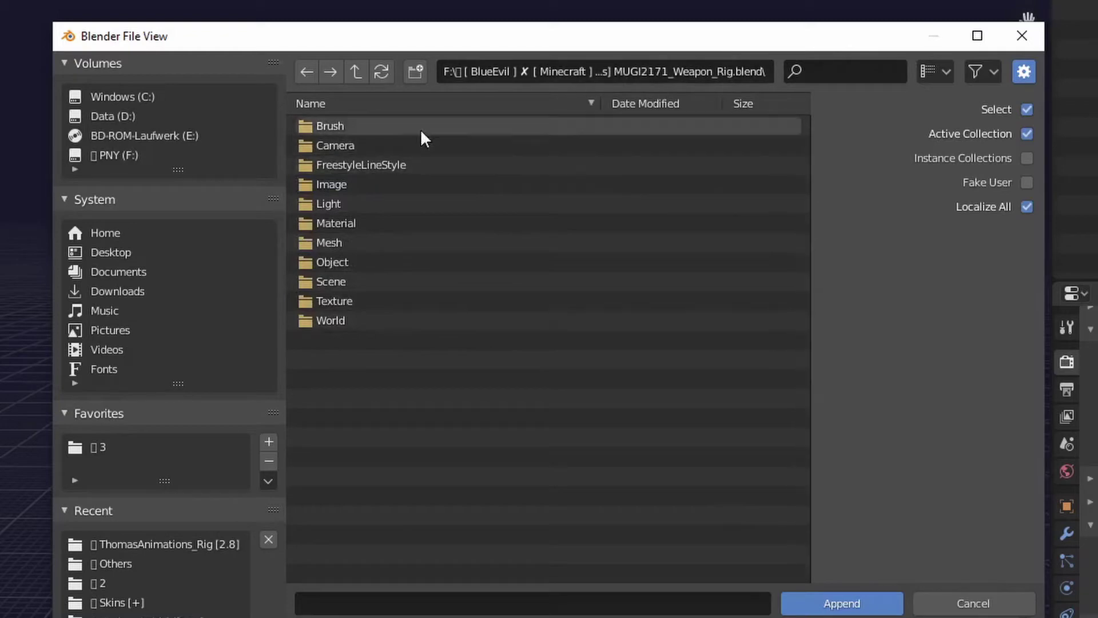
{"action": "left_click", "coordinate": [355, 267]}
{"action": "double_click", "coordinate": [358, 262]}
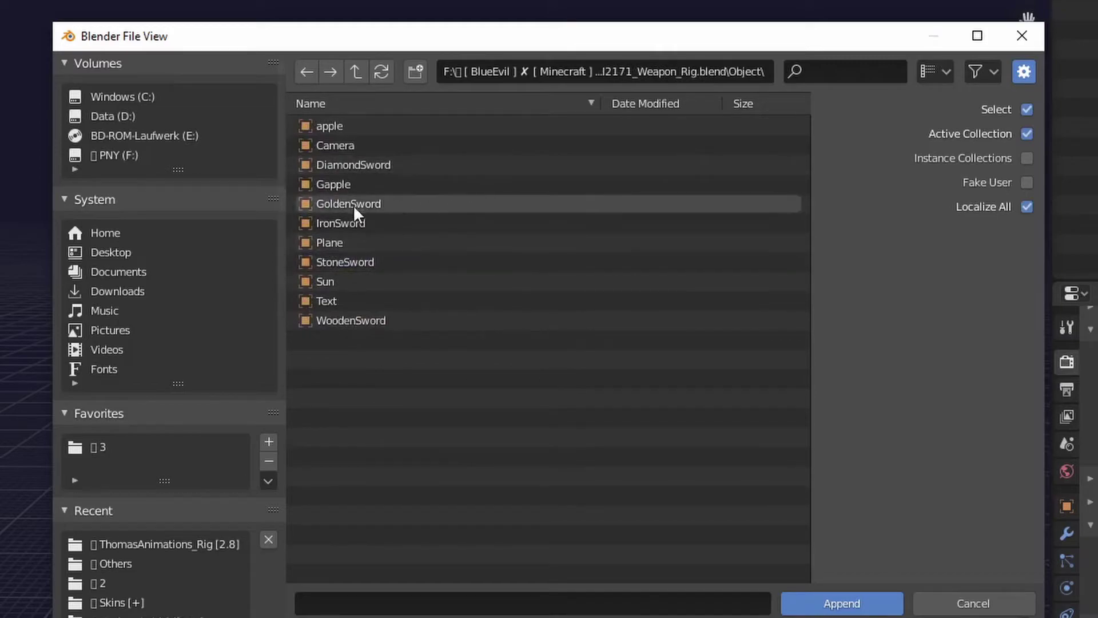
{"action": "left_click", "coordinate": [395, 204]}
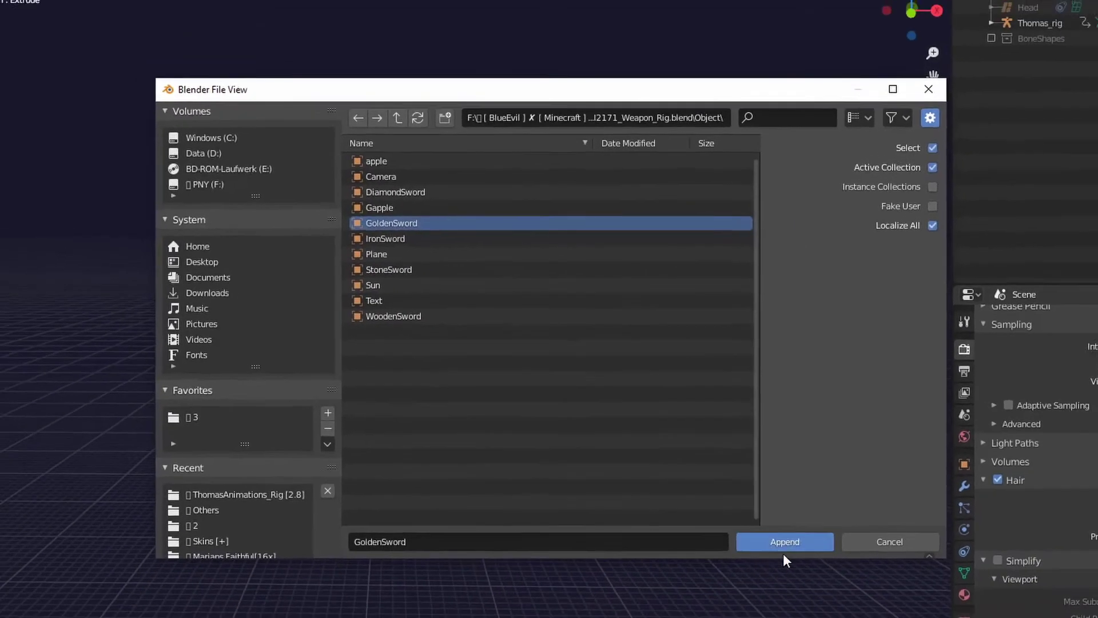
{"action": "left_click", "coordinate": [841, 602]}
Step: Tilt the GoldenSword, delete it, and select the Thomas_rig armature
{"action": "key", "text": "r"}
{"action": "key", "text": "r"}
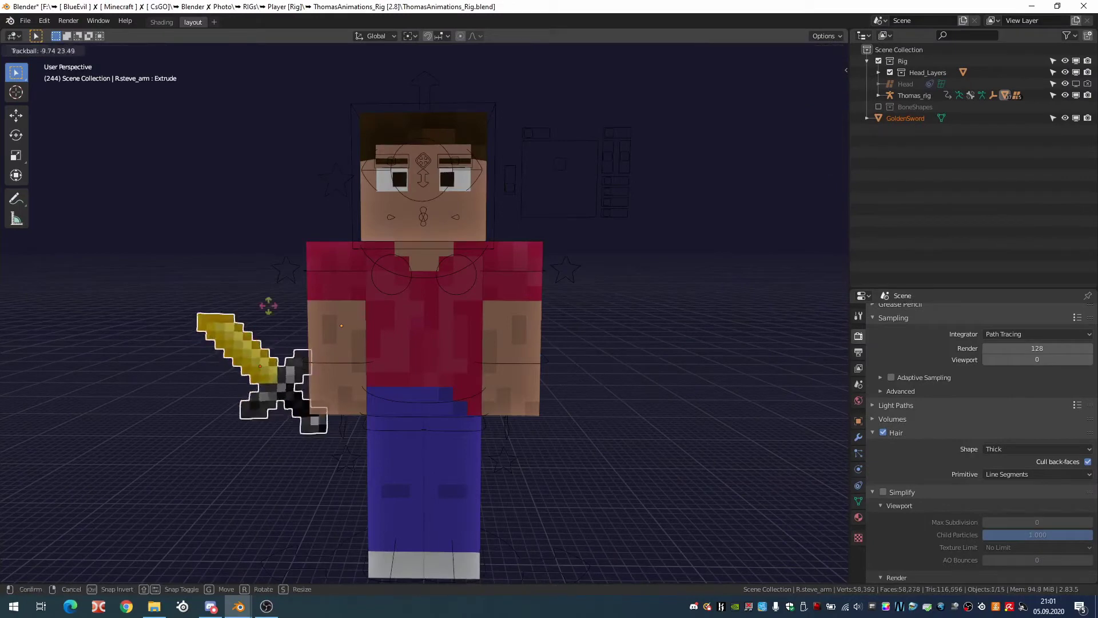
{"action": "left_click", "coordinate": [470, 255]}
{"action": "scroll", "coordinate": [470, 255], "scroll_direction": "down", "scroll_amount": 1}
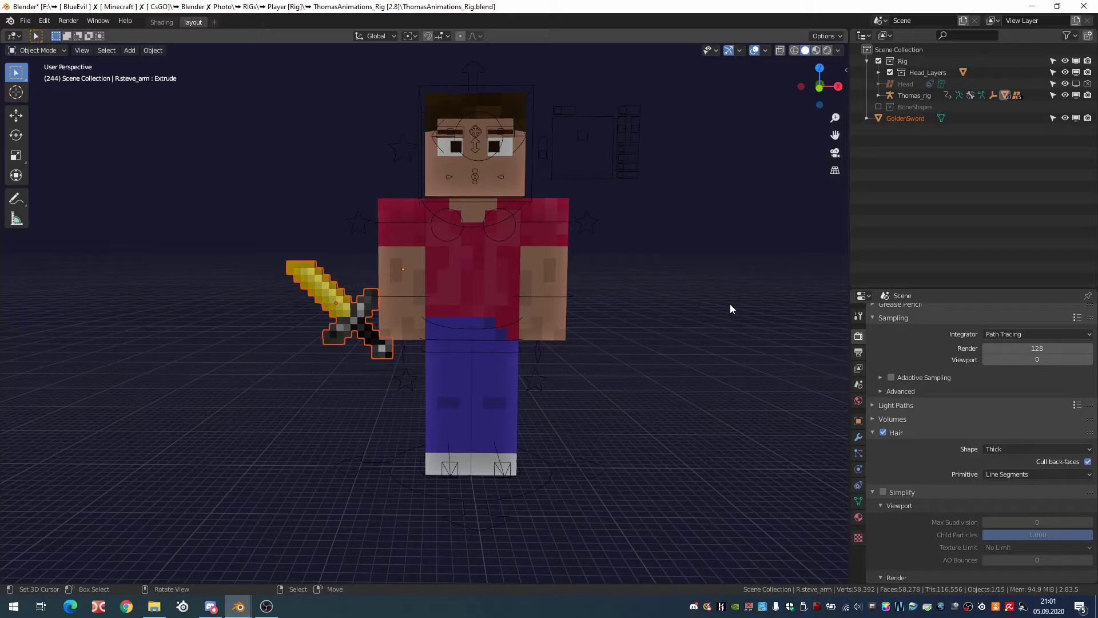
{"action": "key", "text": "Delete"}
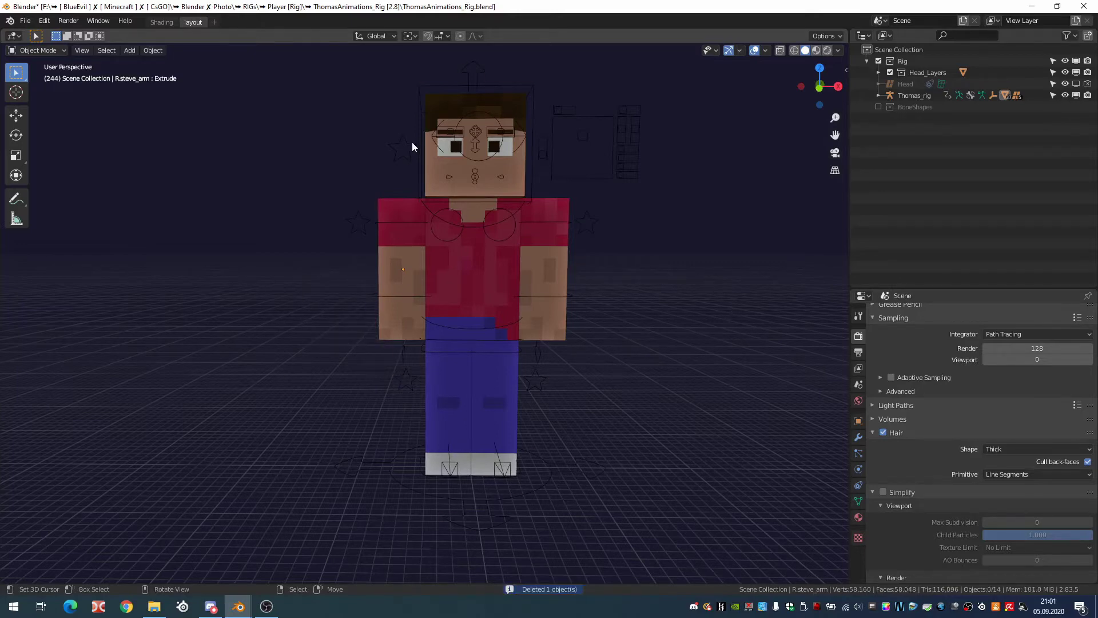
{"action": "left_click", "coordinate": [412, 142]}
Step: Switch Thomas_rig into Pose Mode and try a left foot move, then cancel it
{"action": "key", "text": "Tab"}
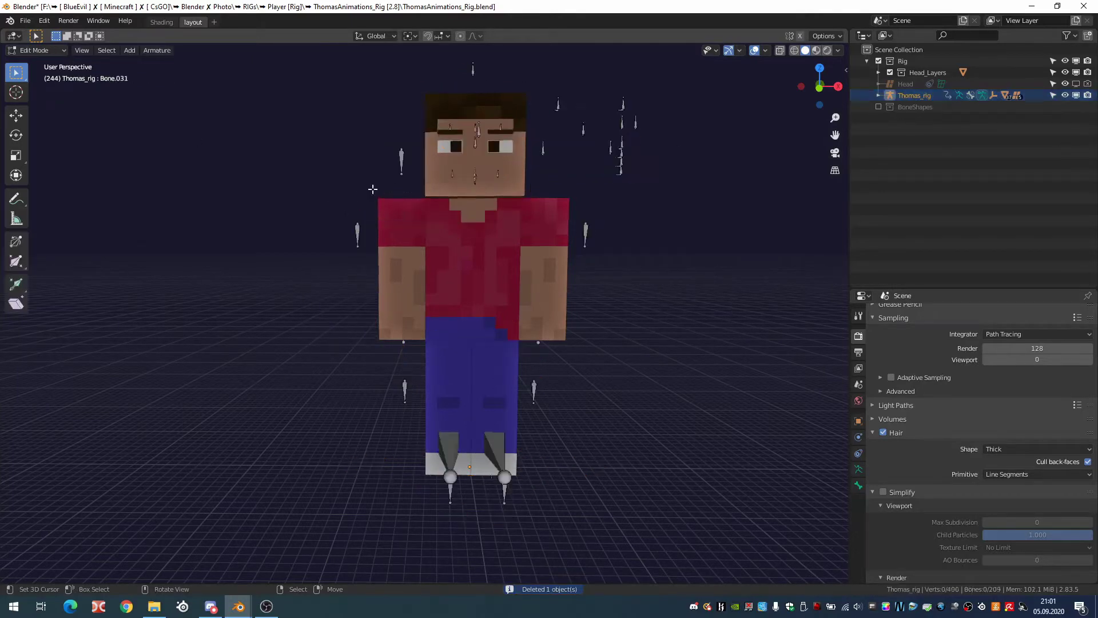
{"action": "key", "text": "ctrl+Tab"}
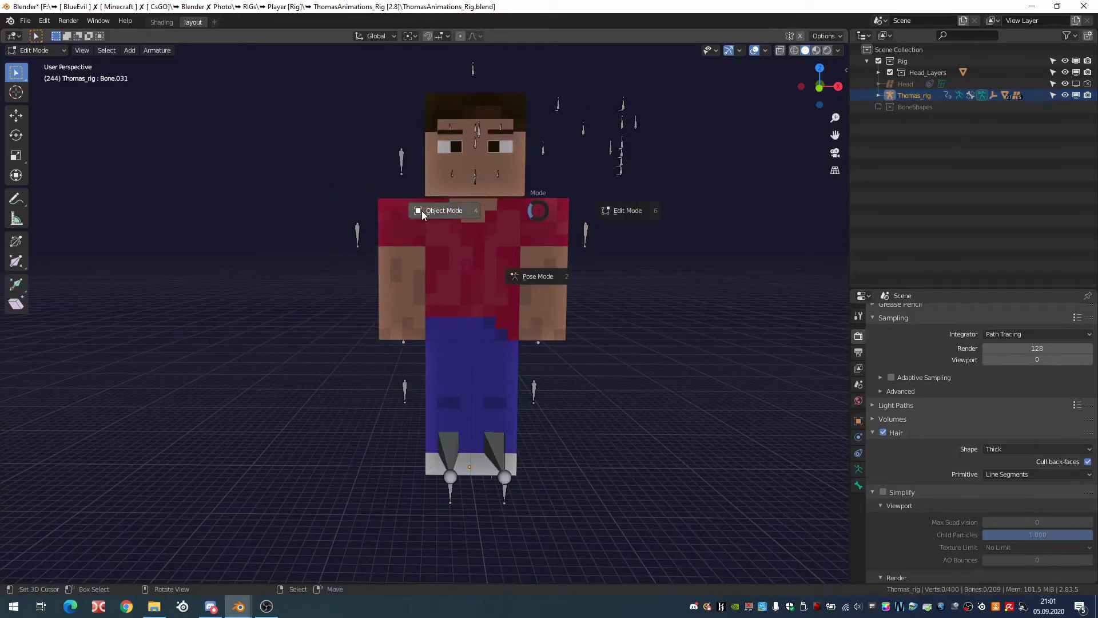
{"action": "left_click", "coordinate": [555, 266]}
{"action": "middle_click_drag", "start_coordinate": [571, 211], "coordinate": [536, 243], "text": "shift"}
{"action": "left_click", "coordinate": [378, 389]}
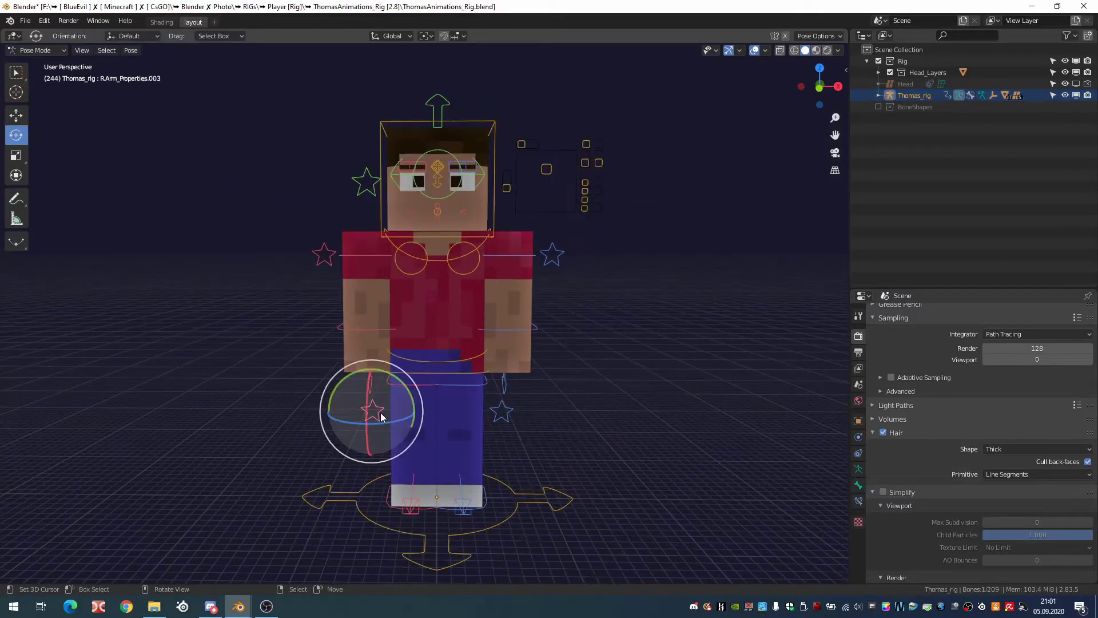
{"action": "left_click", "coordinate": [485, 506]}
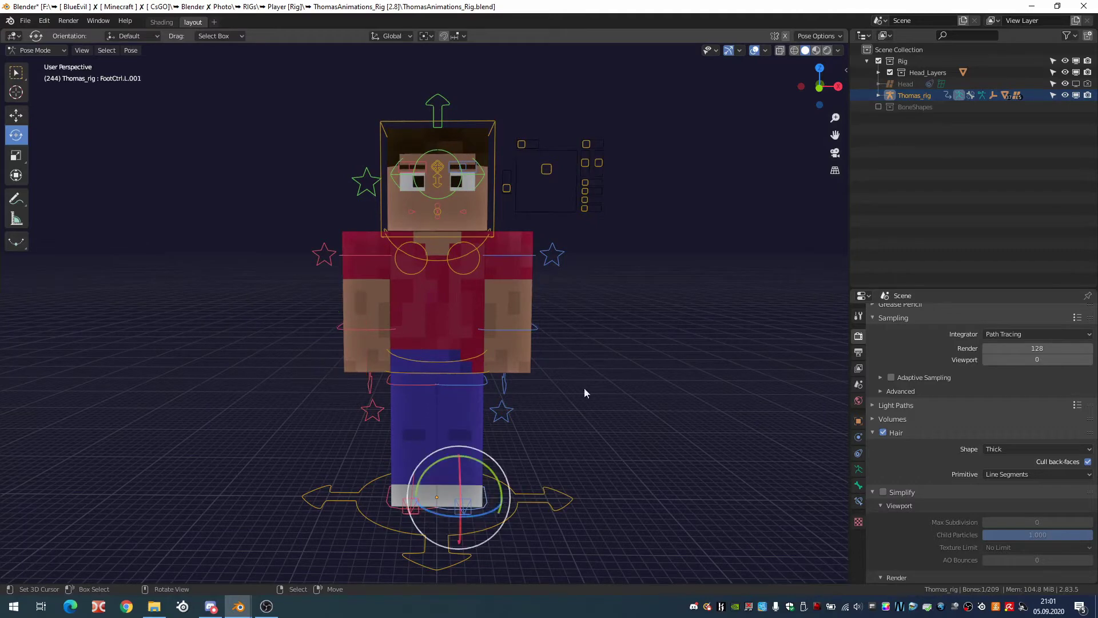
{"action": "key", "text": "g"}
{"action": "right_click", "coordinate": [497, 464]}
Step: Rotate the L.arm_elbow control to bend the left arm forward
{"action": "left_click", "coordinate": [475, 301]}
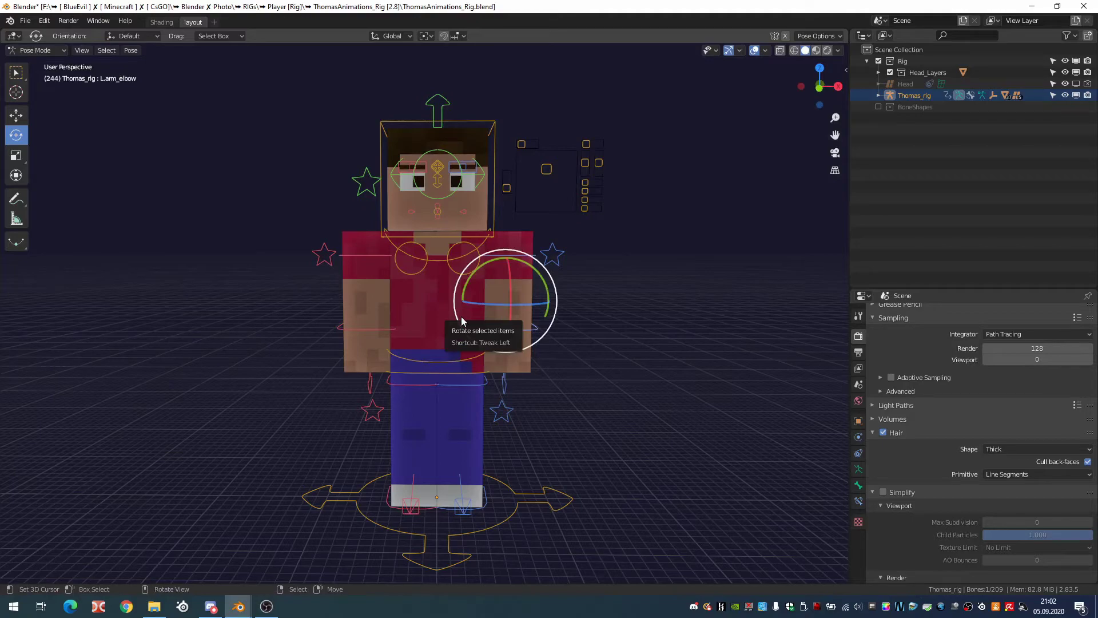
{"action": "mouse_move", "coordinate": [676, 325]}
{"action": "middle_mouse_down"}
{"action": "mouse_move", "coordinate": [609, 335]}
{"action": "mouse_move", "coordinate": [634, 316]}
{"action": "mouse_move", "coordinate": [596, 326]}
{"action": "middle_mouse_up"}
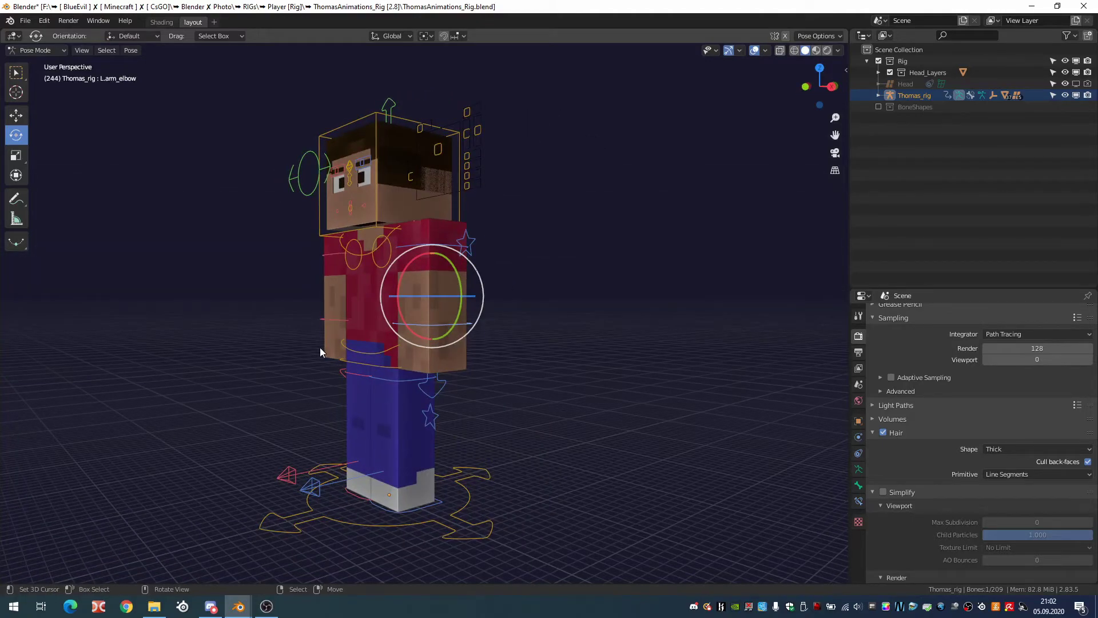
{"action": "key", "text": "r"}
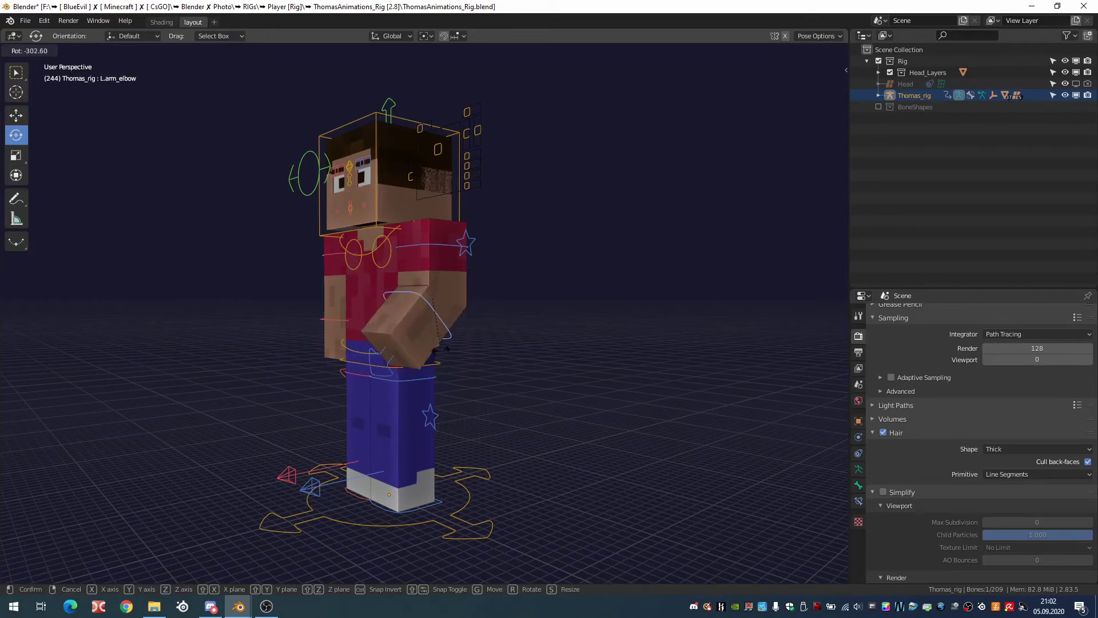
{"action": "left_click", "coordinate": [431, 252]}
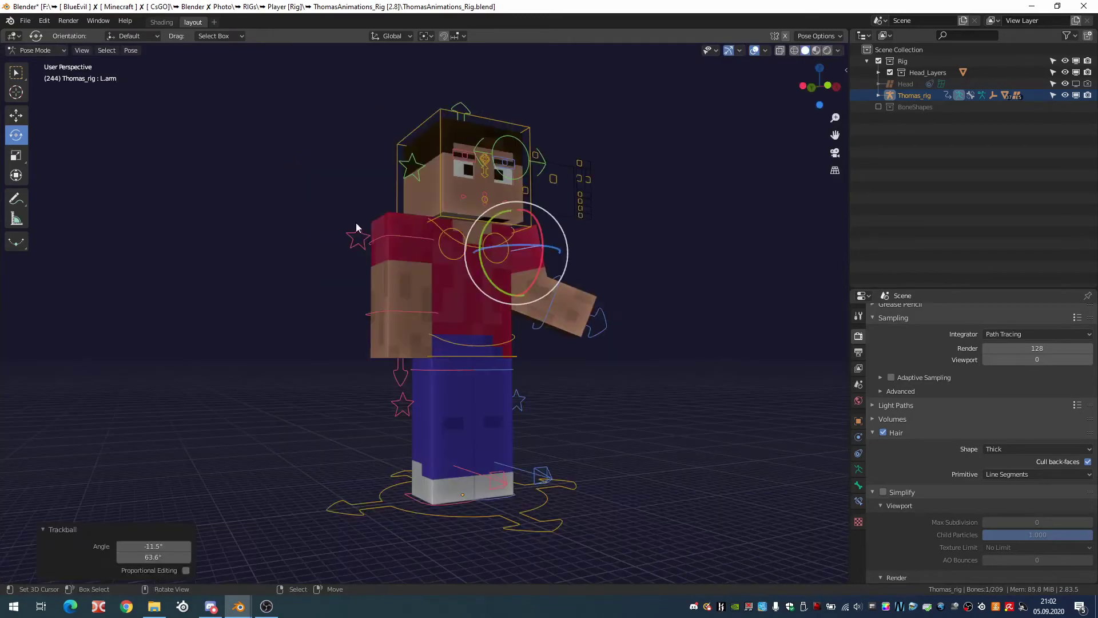
{"action": "left_click", "coordinate": [348, 246]}
Step: Show the sidebar and move the RArm_IK control to raise the right hand
{"action": "key", "text": "n"}
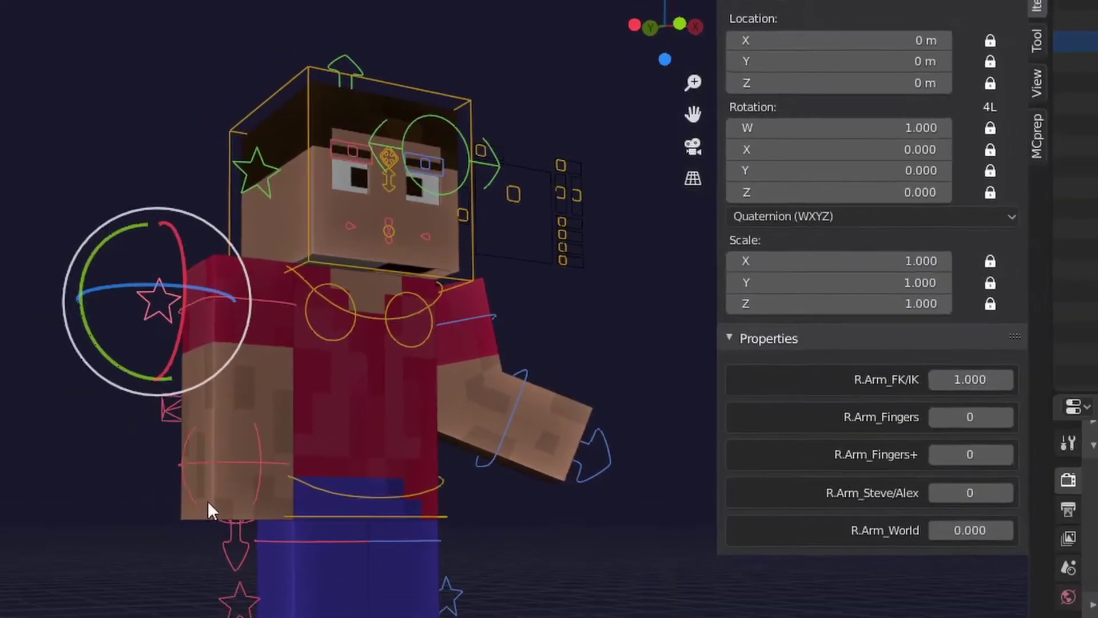
{"action": "left_click", "coordinate": [391, 323]}
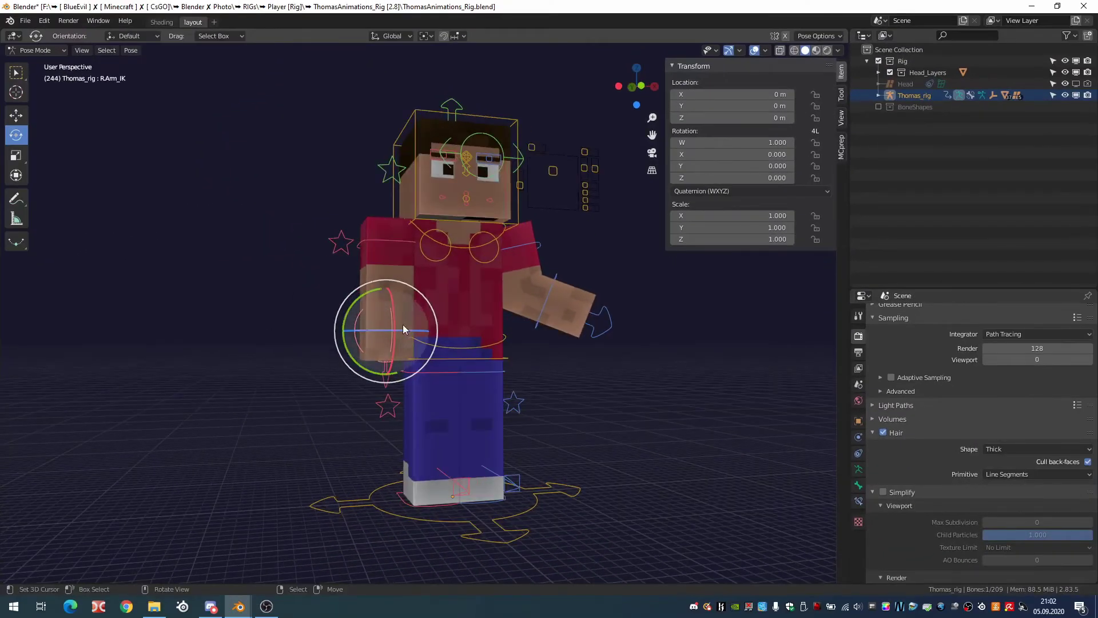
{"action": "middle_click_drag", "start_coordinate": [403, 324], "coordinate": [418, 326]}
{"action": "key", "text": "g"}
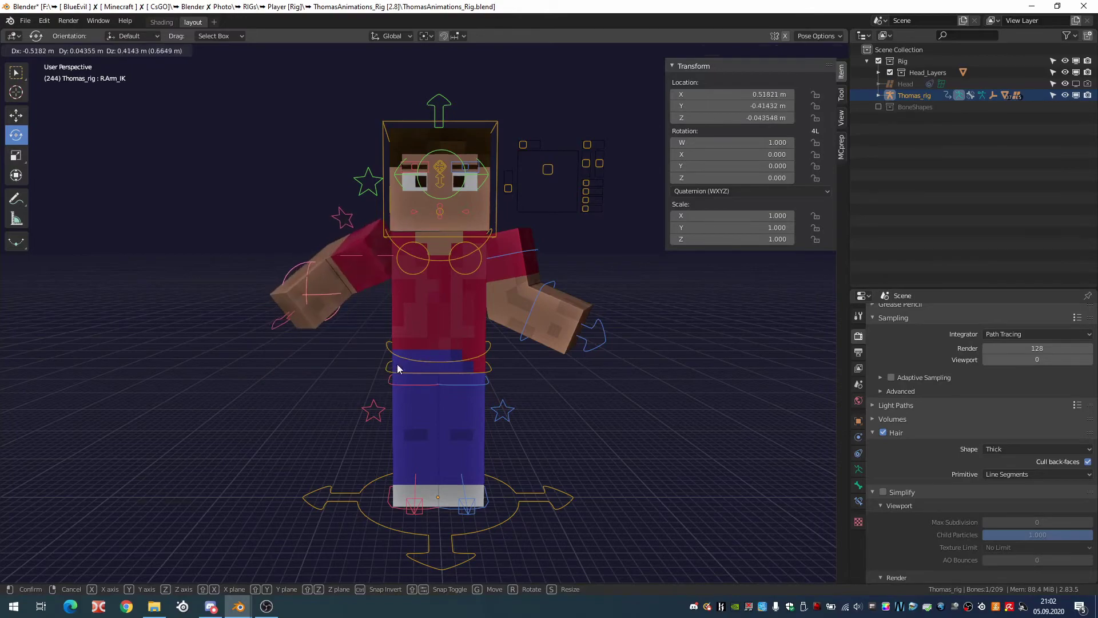
{"action": "left_click", "coordinate": [366, 360]}
Step: Bend the left elbow further and readjust the right hand IK position
{"action": "middle_click_drag", "start_coordinate": [359, 376], "coordinate": [419, 342]}
{"action": "middle_click_drag", "start_coordinate": [456, 439], "coordinate": [538, 332]}
{"action": "left_click", "coordinate": [551, 314]}
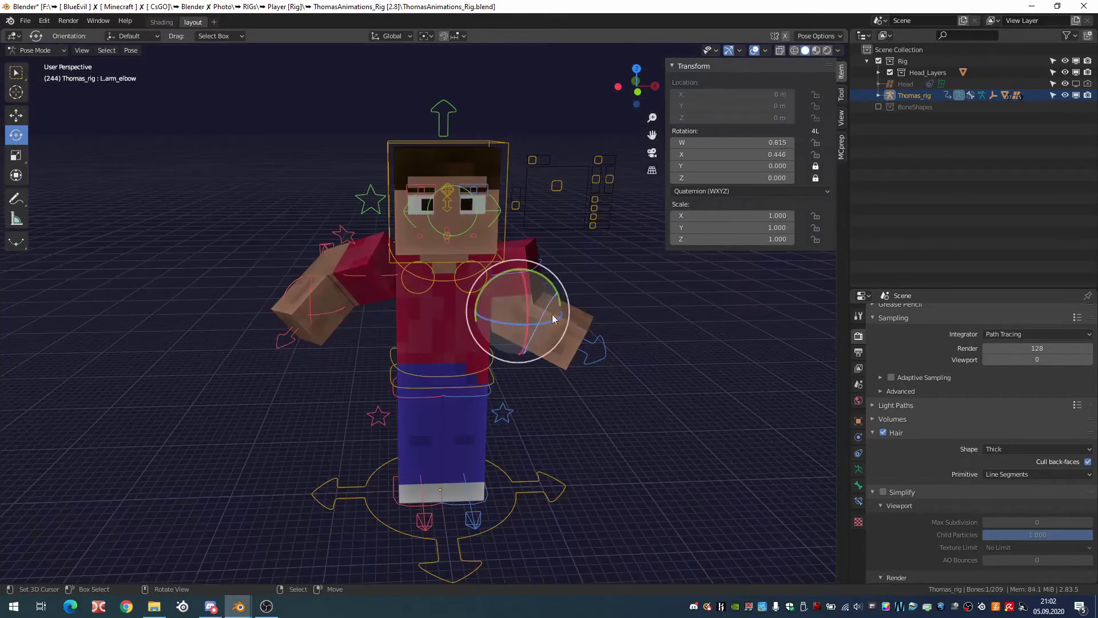
{"action": "key", "text": "r"}
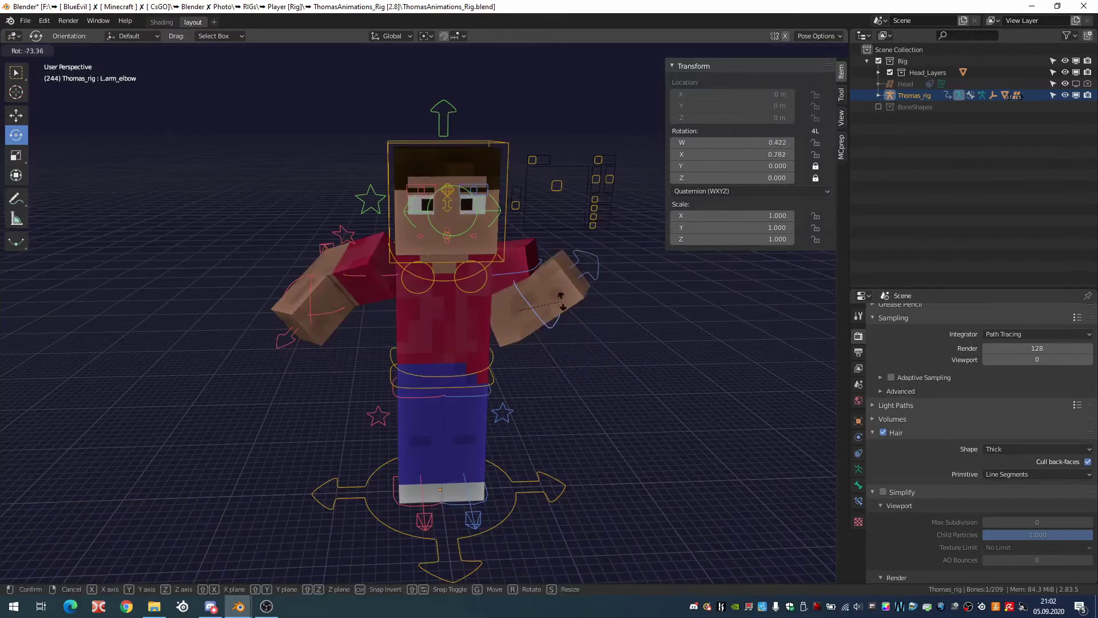
{"action": "left_click", "coordinate": [401, 296]}
{"action": "left_click", "coordinate": [307, 283]}
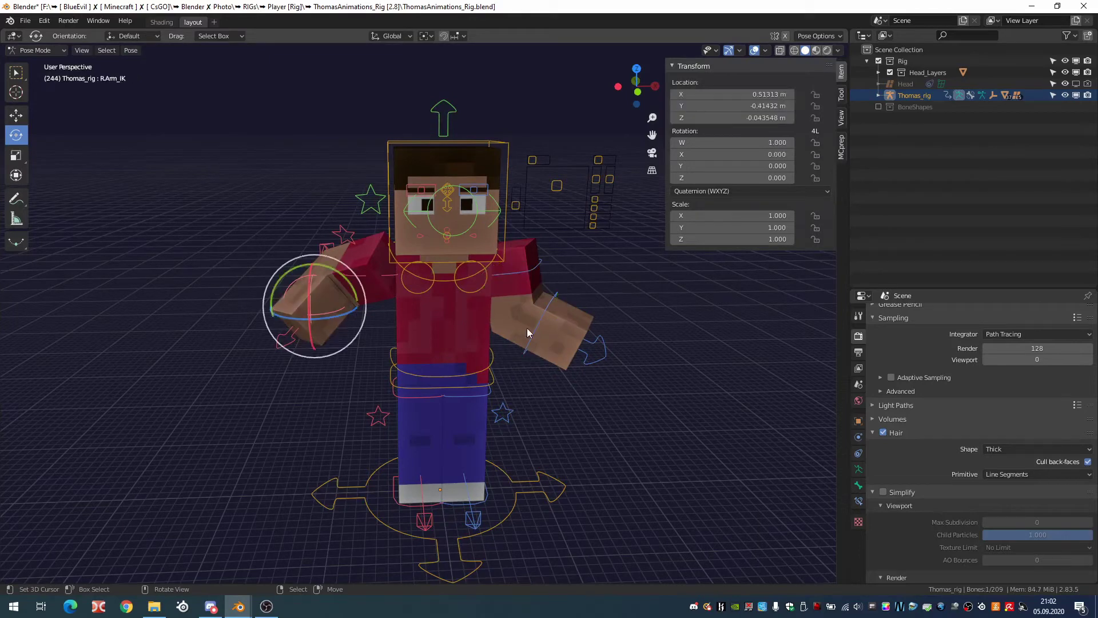
{"action": "key", "text": "g"}
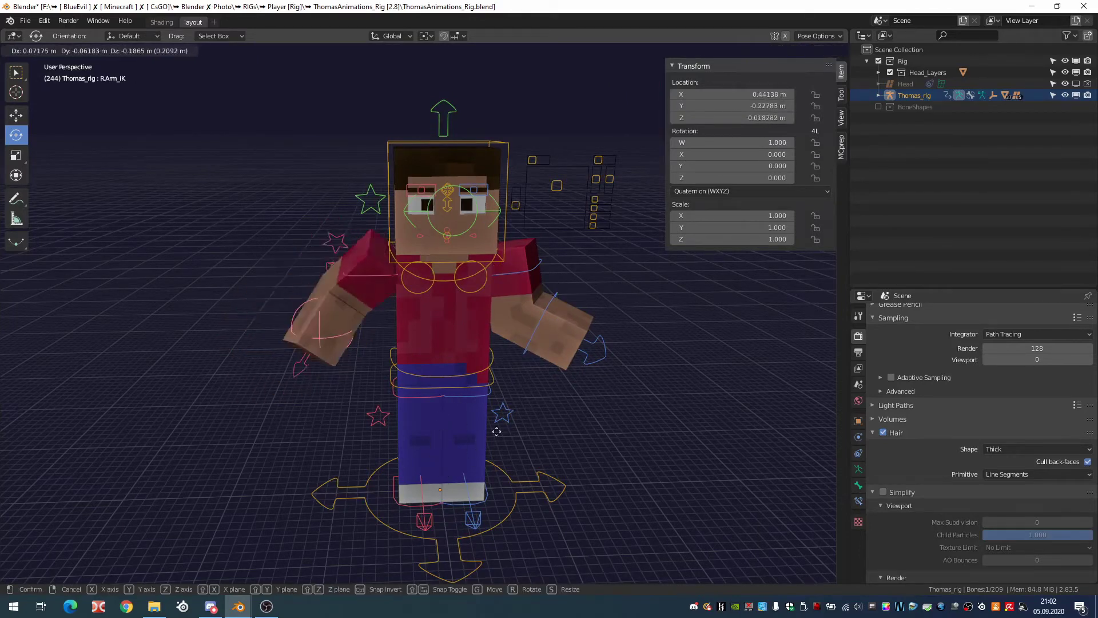
{"action": "left_click", "coordinate": [482, 400]}
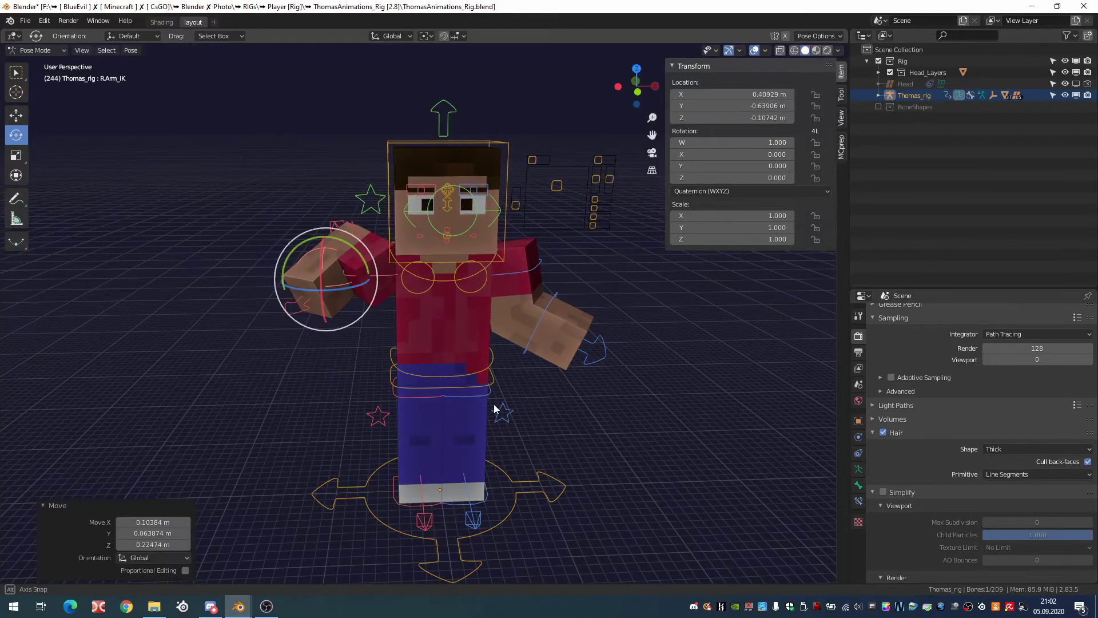
Step: Try moving the mouth controller, cancel it, and select the FaceControls group
{"action": "middle_click_drag", "start_coordinate": [496, 408], "coordinate": [388, 407]}
{"action": "left_click", "coordinate": [385, 407]}
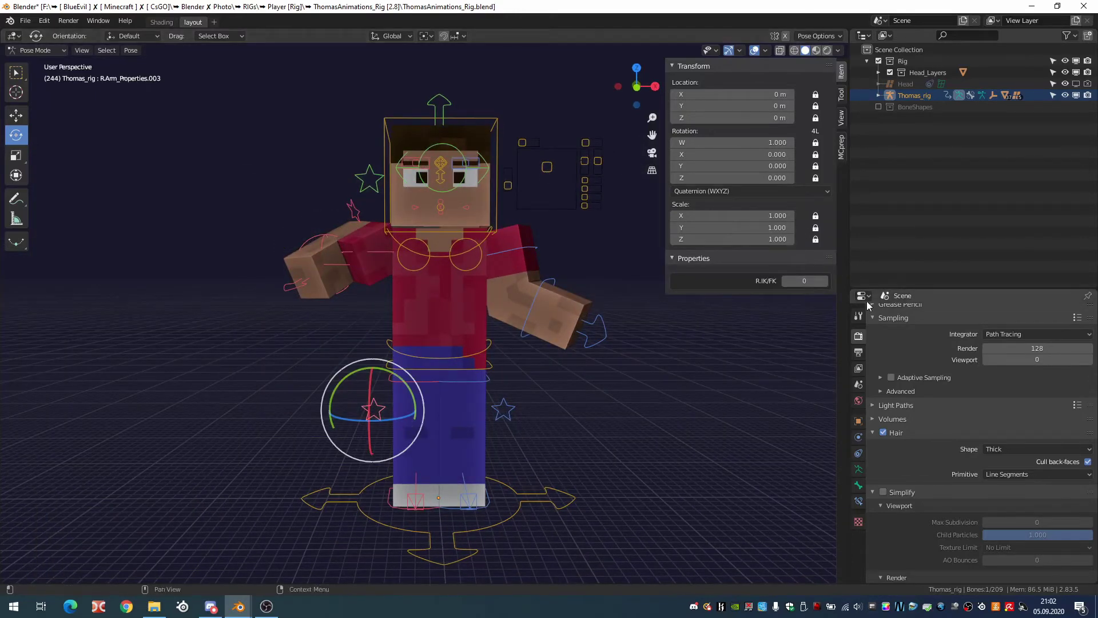
{"action": "scroll", "coordinate": [549, 123], "scroll_direction": "up", "scroll_amount": 4}
{"action": "left_click", "coordinate": [544, 210]}
{"action": "key", "text": "g"}
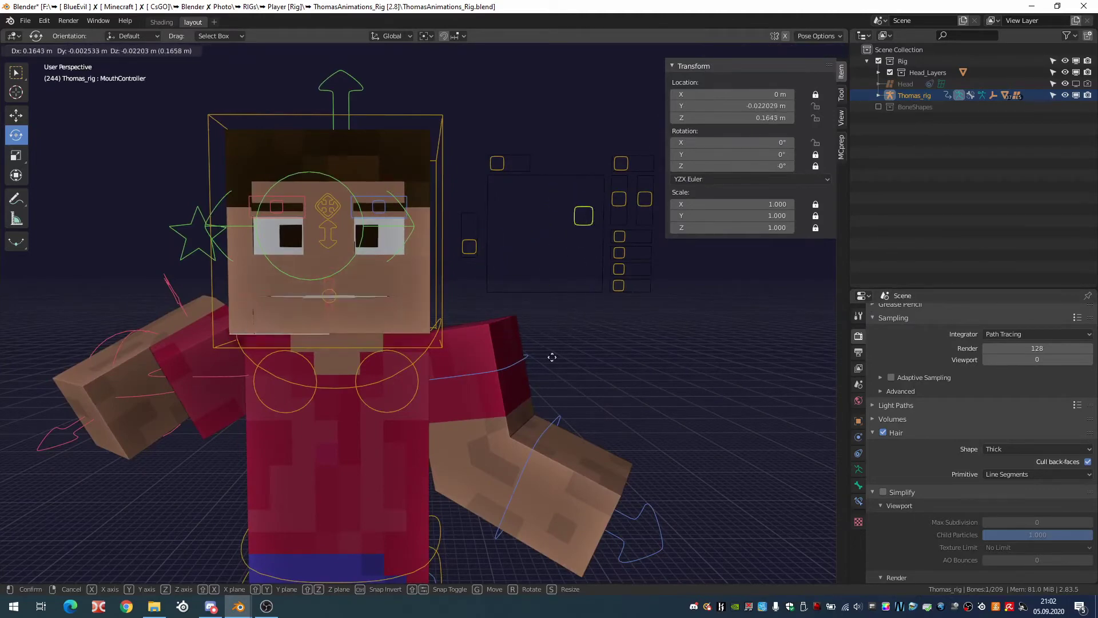
{"action": "key", "text": "Escape"}
{"action": "left_click", "coordinate": [523, 342]}
Step: Place the FaceControls panel beside the head and check the eye, teeth-gap and eyes-follow controls
{"action": "key", "text": "g"}
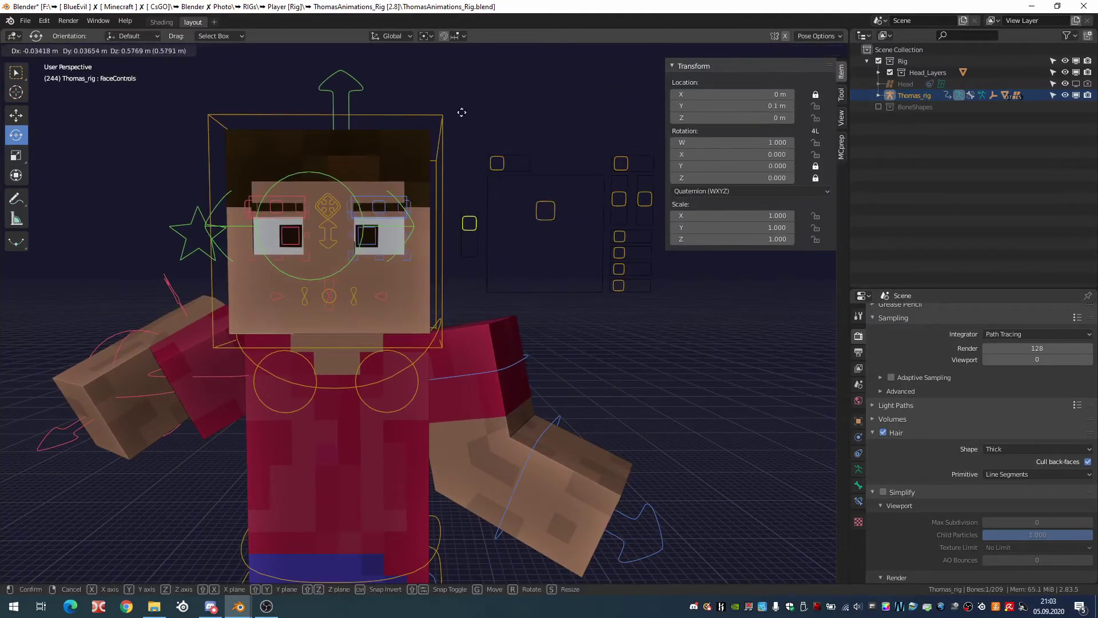
{"action": "left_click", "coordinate": [455, 132]}
{"action": "scroll", "coordinate": [362, 222], "scroll_direction": "up", "scroll_amount": 2}
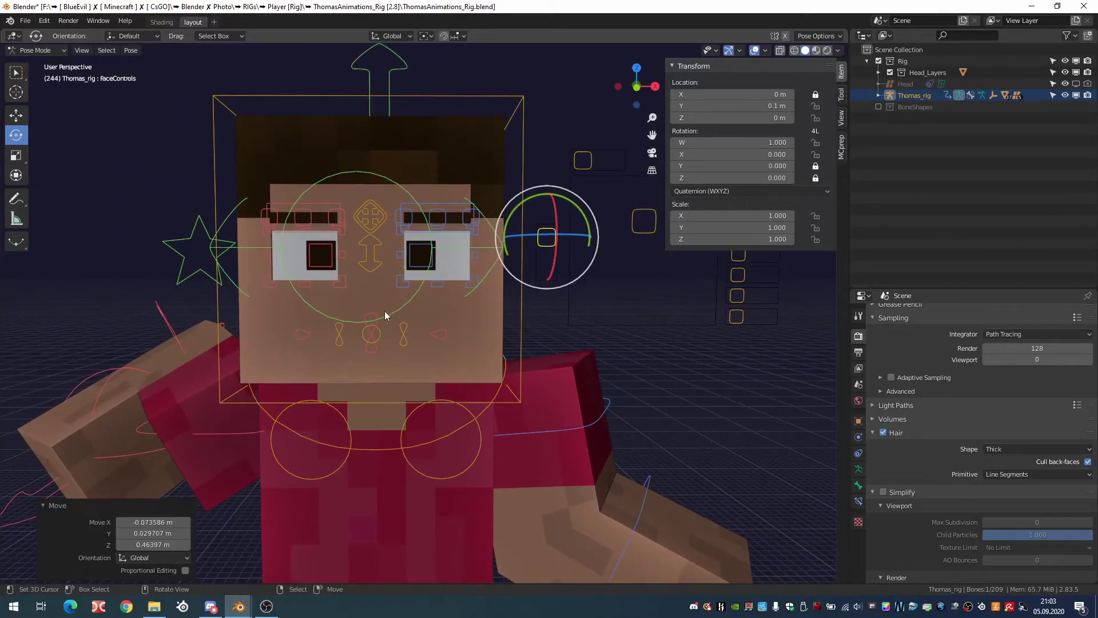
{"action": "left_click", "coordinate": [345, 232]}
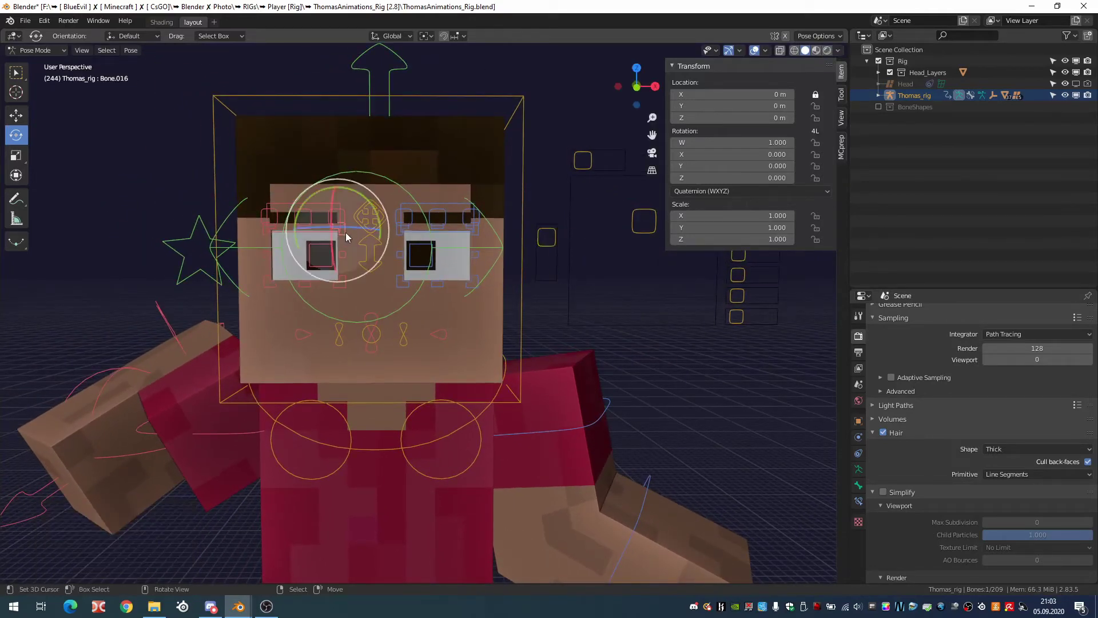
{"action": "scroll", "coordinate": [549, 310], "scroll_direction": "down", "scroll_amount": 5}
{"action": "left_click", "coordinate": [549, 310]}
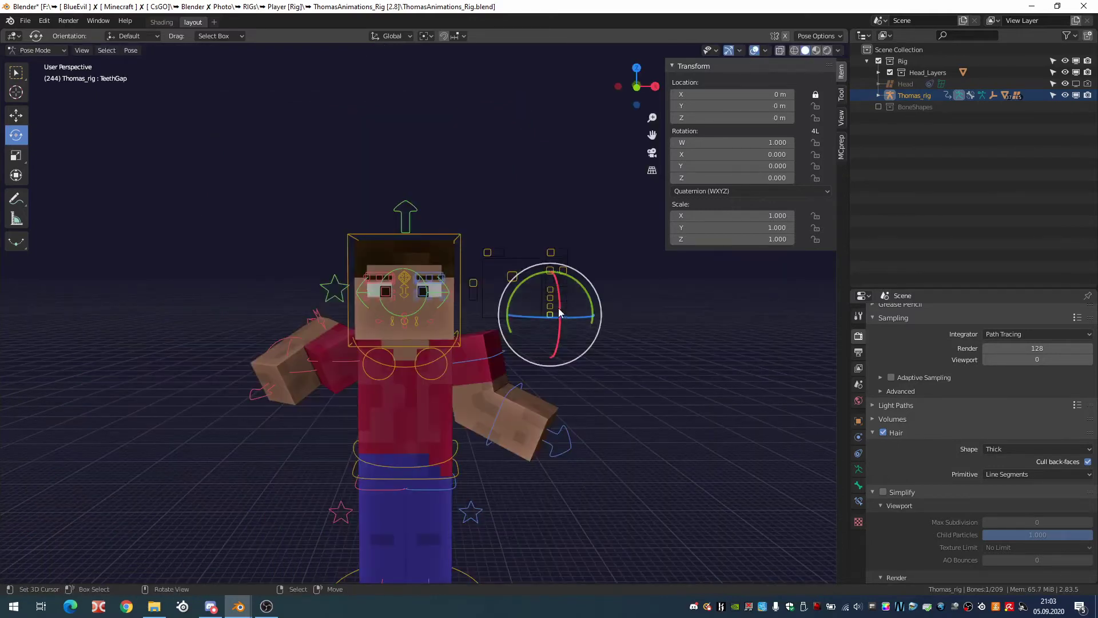
{"action": "scroll", "coordinate": [556, 313], "scroll_direction": "up", "scroll_amount": 2}
{"action": "scroll", "coordinate": [556, 313], "scroll_direction": "up", "scroll_amount": 2}
{"action": "left_click", "coordinate": [633, 233]}
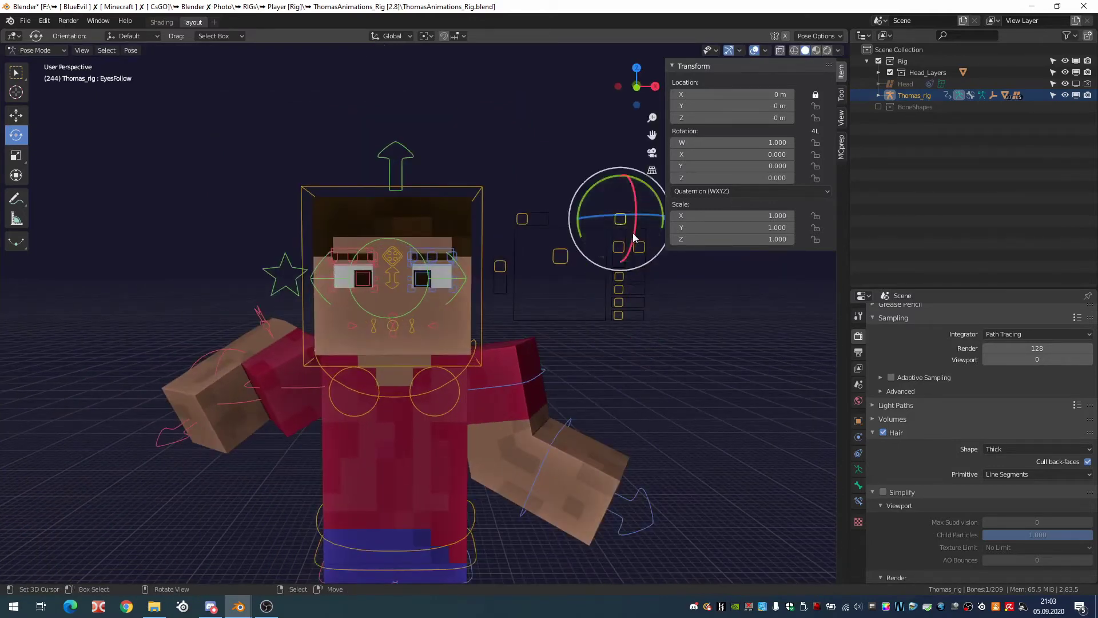
Step: Raise the EyebrowsThikness control to make the eyebrows thicker
{"action": "left_click", "coordinate": [522, 219]}
{"action": "key", "text": "g"}
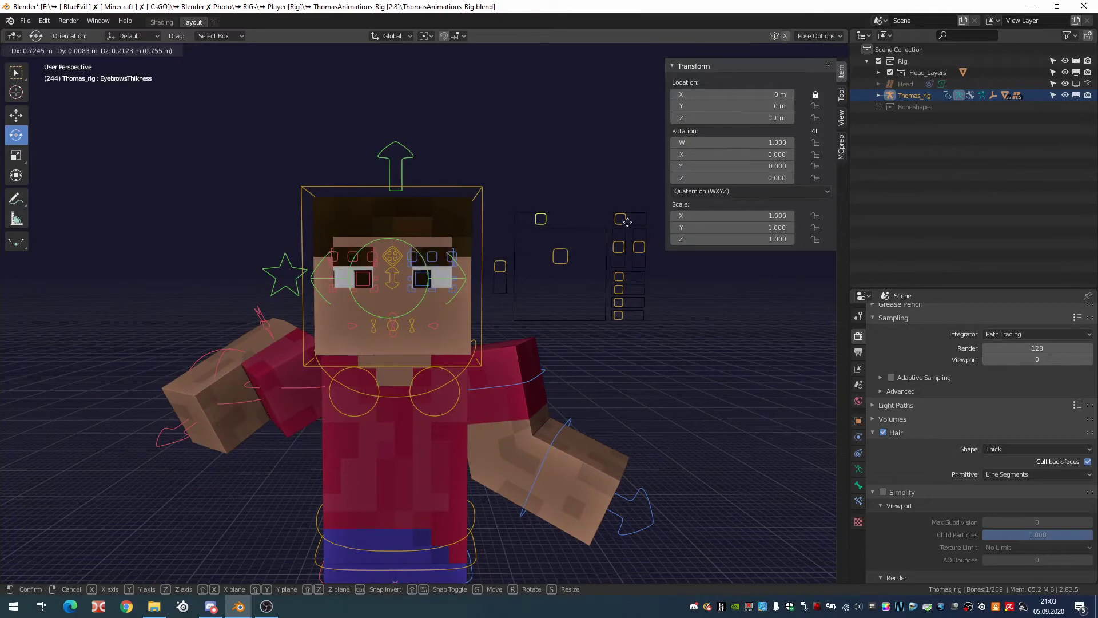
{"action": "left_click", "coordinate": [832, 241]}
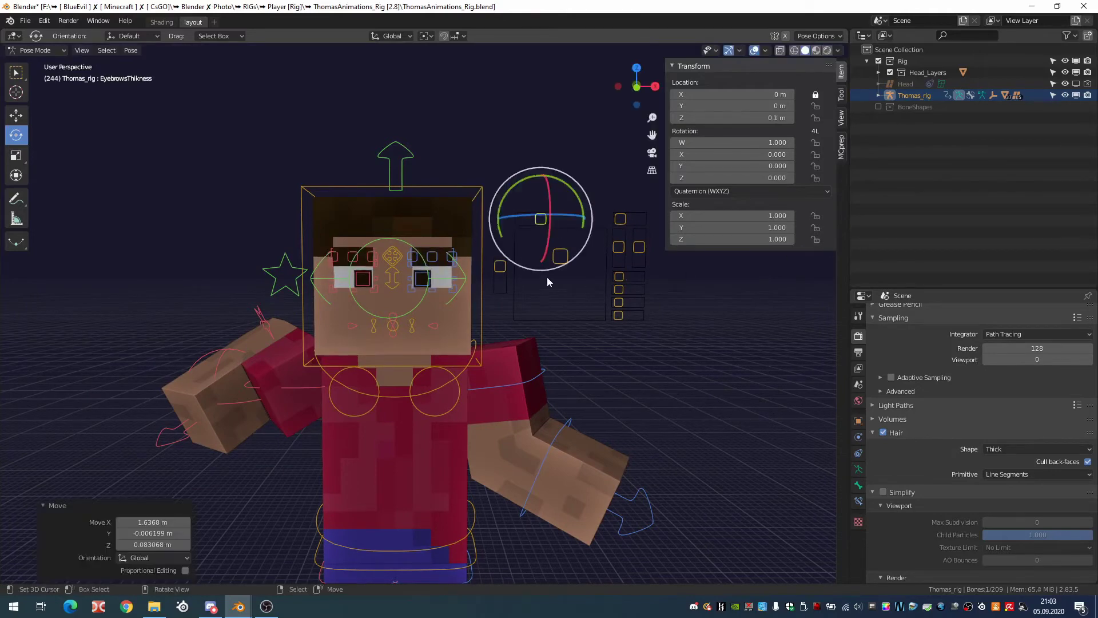
{"action": "scroll", "coordinate": [547, 277], "scroll_direction": "down", "scroll_amount": 3}
{"action": "left_click", "coordinate": [399, 242]}
{"action": "scroll", "coordinate": [452, 332], "scroll_direction": "up", "scroll_amount": 3}
Step: Tilt the waist and chest freely, then try a head rotation and undo it
{"action": "key", "text": "r"}
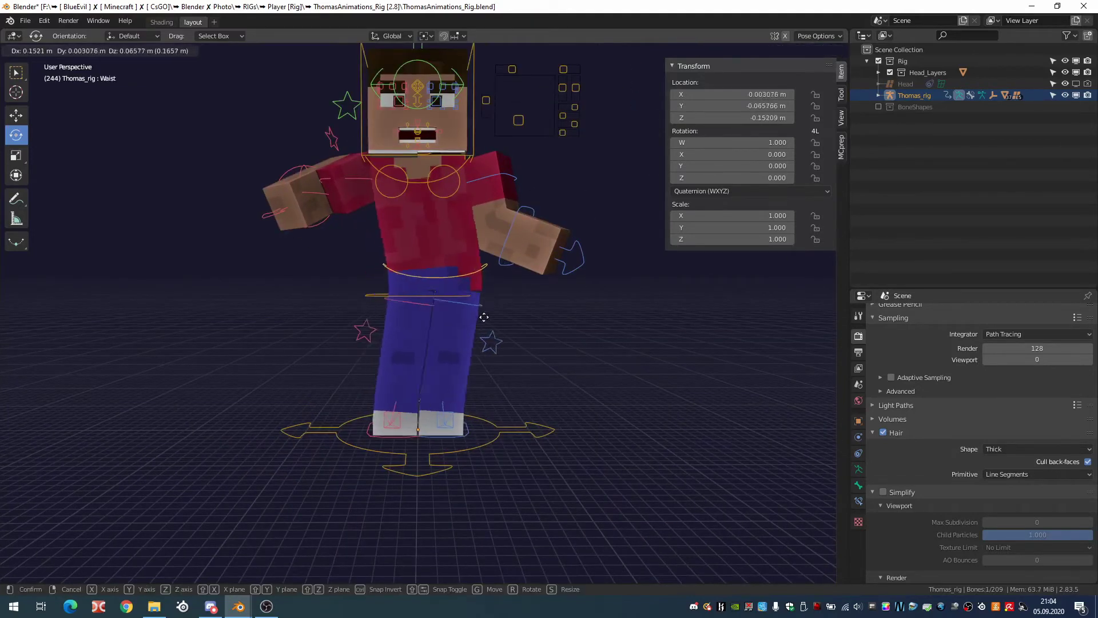
{"action": "key", "text": "Escape"}
{"action": "key", "text": "r"}
{"action": "key", "text": "r"}
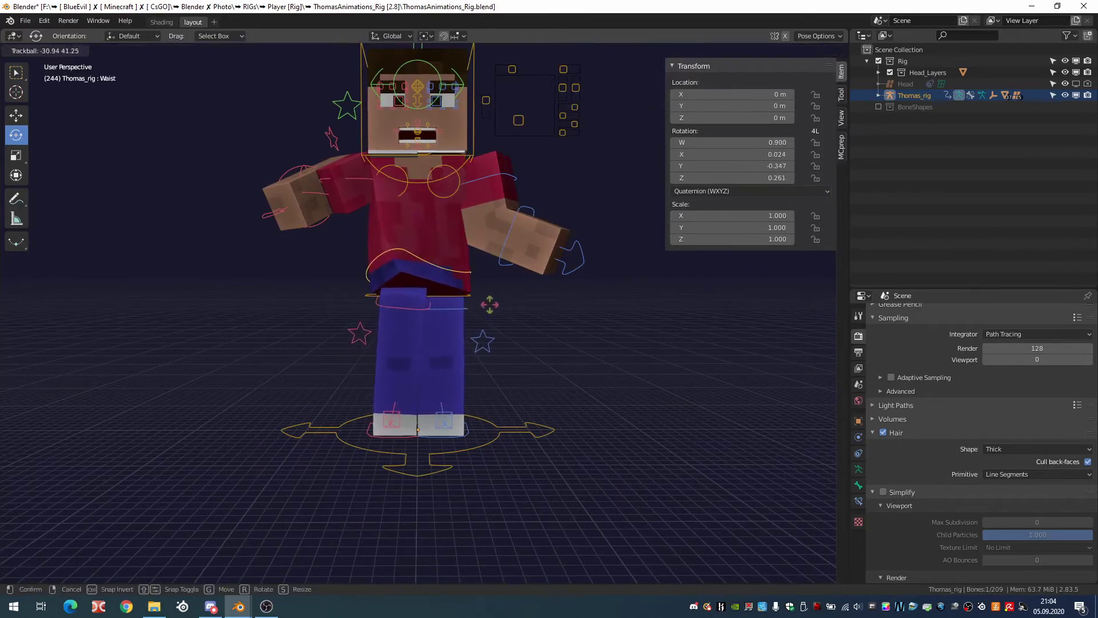
{"action": "left_click", "coordinate": [501, 307]}
{"action": "left_click", "coordinate": [433, 259]}
{"action": "left_click", "coordinate": [398, 205]}
{"action": "key", "text": "r"}
{"action": "key", "text": "r"}
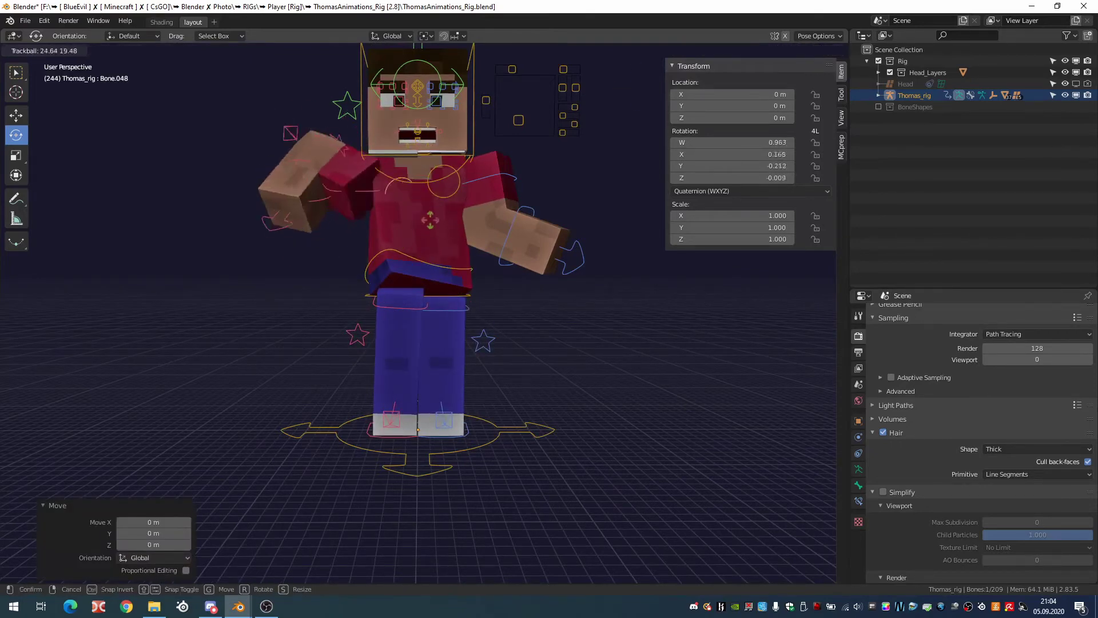
{"action": "left_click", "coordinate": [416, 204]}
{"action": "left_click", "coordinate": [417, 188]}
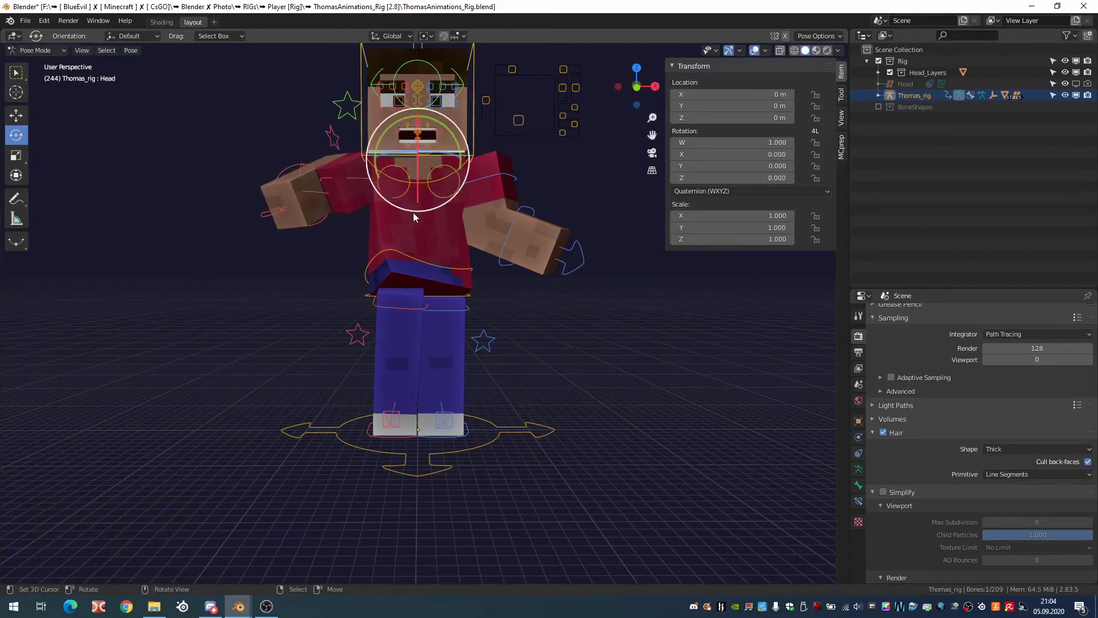
{"action": "key", "text": "r"}
{"action": "key", "text": "r"}
{"action": "left_click", "coordinate": [433, 195]}
{"action": "key", "text": "ctrl+z"}
Step: Twist the Upper_Body control so the torso turns toward the camera
{"action": "middle_click_drag", "start_coordinate": [434, 195], "coordinate": [515, 246]}
{"action": "left_click", "coordinate": [400, 246]}
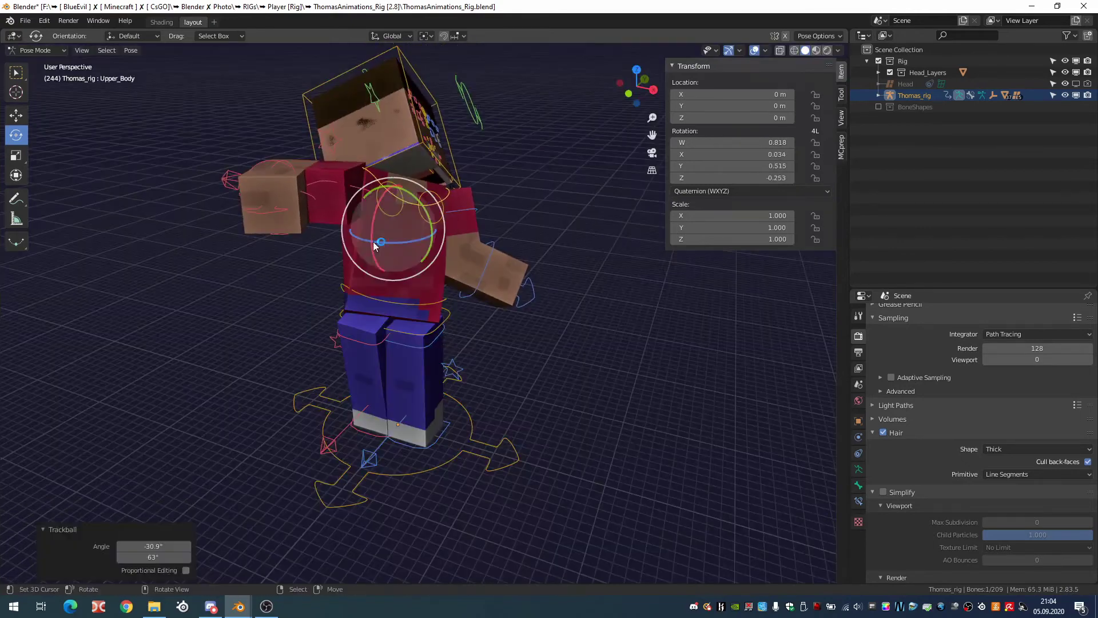
{"action": "key", "text": "r"}
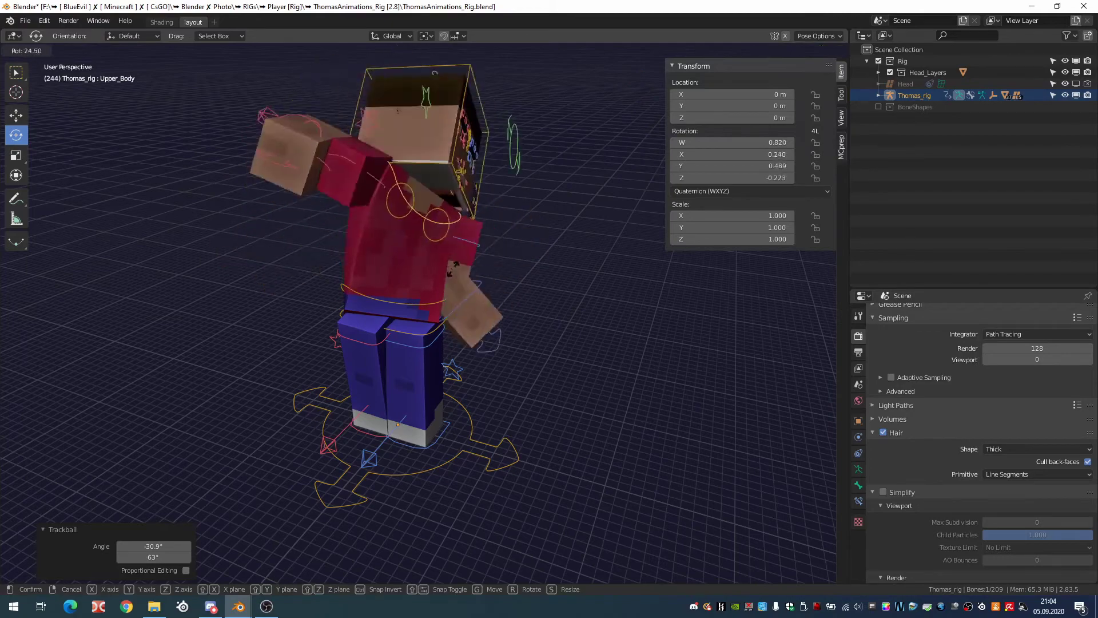
{"action": "left_click", "coordinate": [454, 251]}
{"action": "key", "text": "r"}
{"action": "key", "text": "r"}
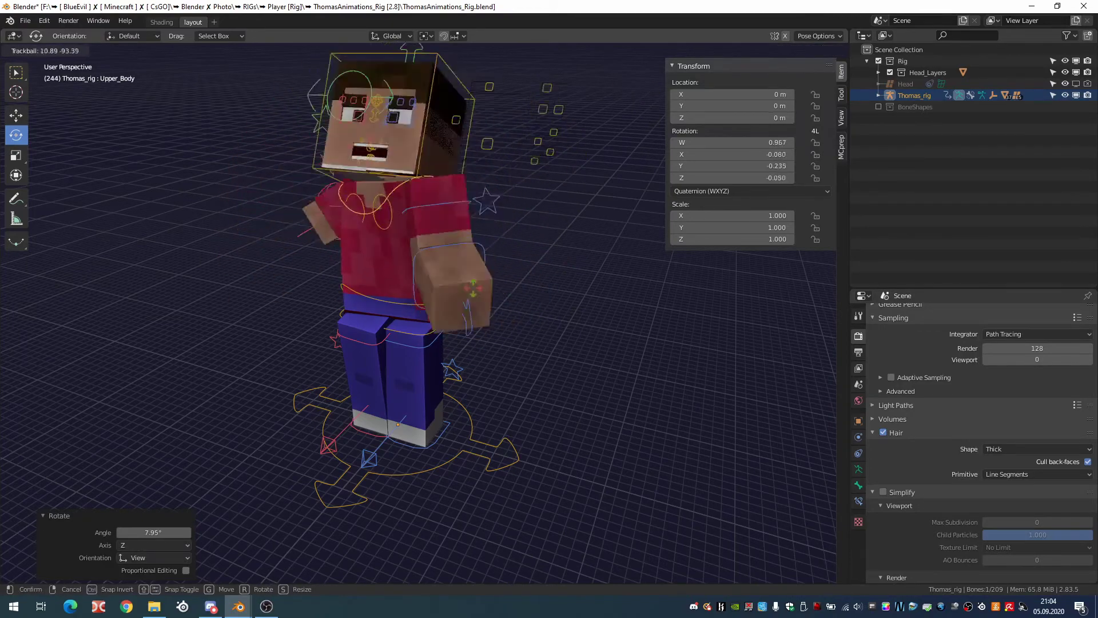
{"action": "left_click", "coordinate": [487, 266]}
Step: Lift the left leg with FootCtrl.L.002 and lower the right arm
{"action": "left_click", "coordinate": [359, 429]}
{"action": "middle_click_drag", "start_coordinate": [360, 429], "coordinate": [429, 437]}
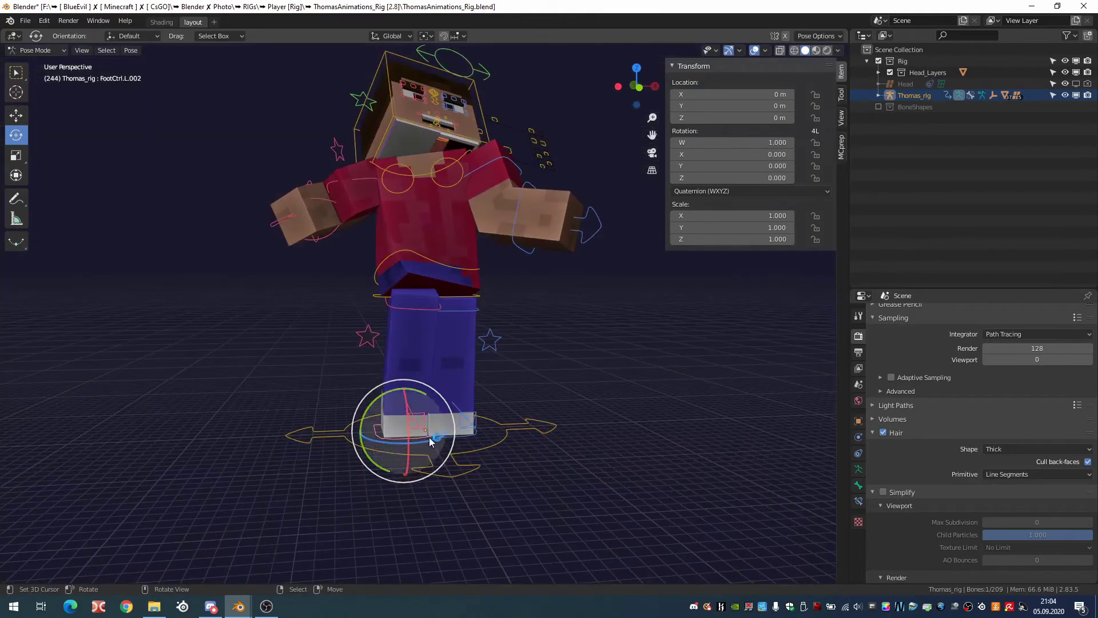
{"action": "key", "text": "g"}
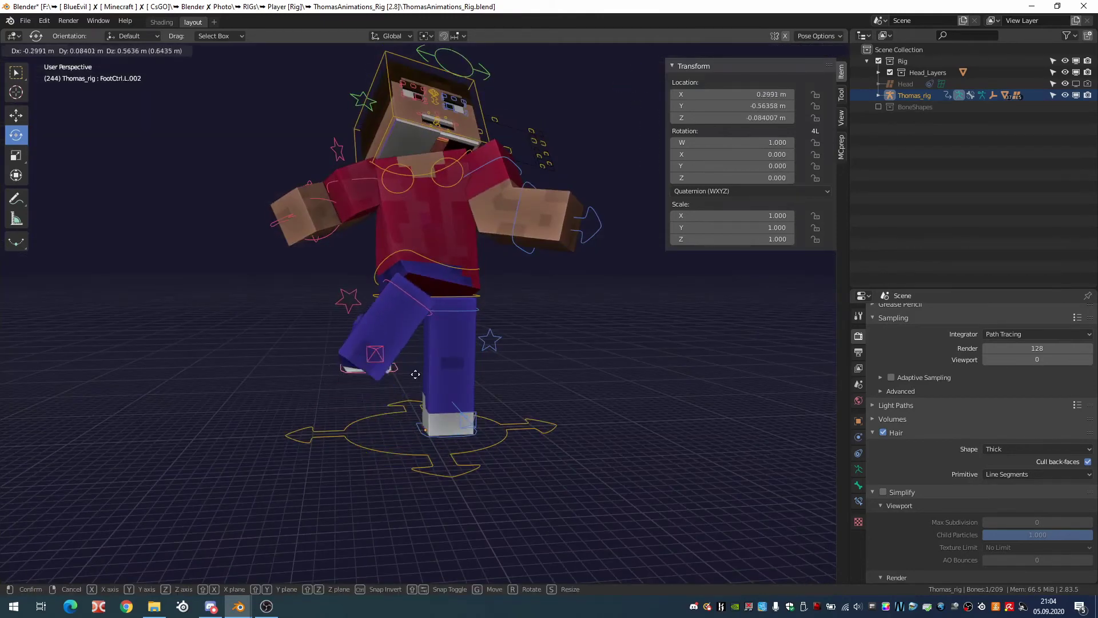
{"action": "left_click", "coordinate": [304, 243]}
{"action": "key", "text": "r"}
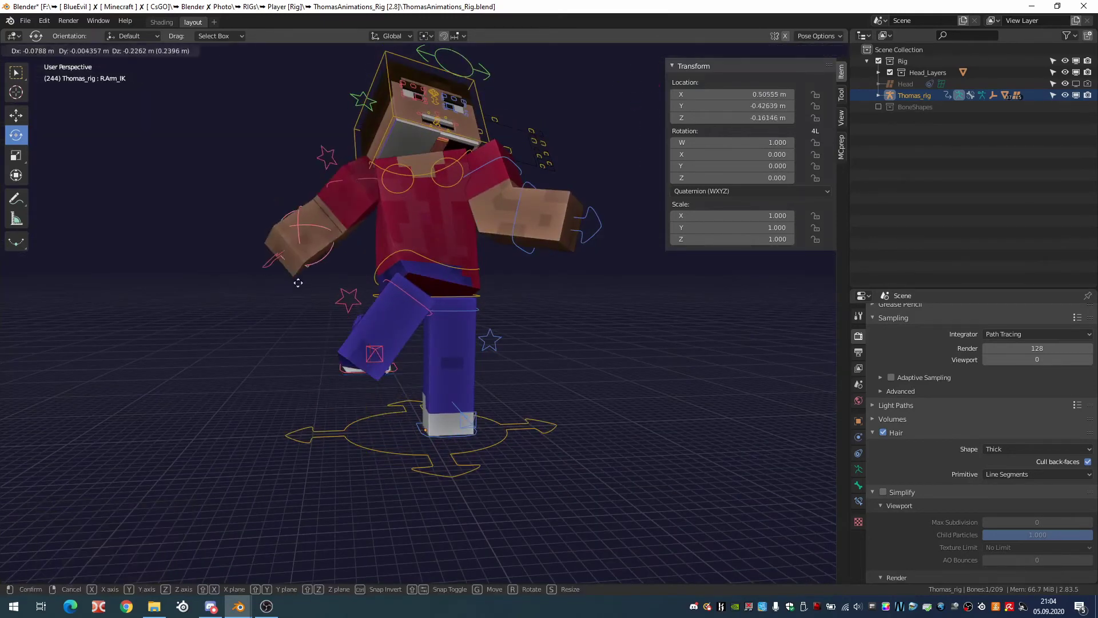
{"action": "left_click", "coordinate": [561, 240]}
Step: Try moving Root2 and rotating the head, cancelling both changes
{"action": "left_click", "coordinate": [554, 426]}
{"action": "key", "text": "g"}
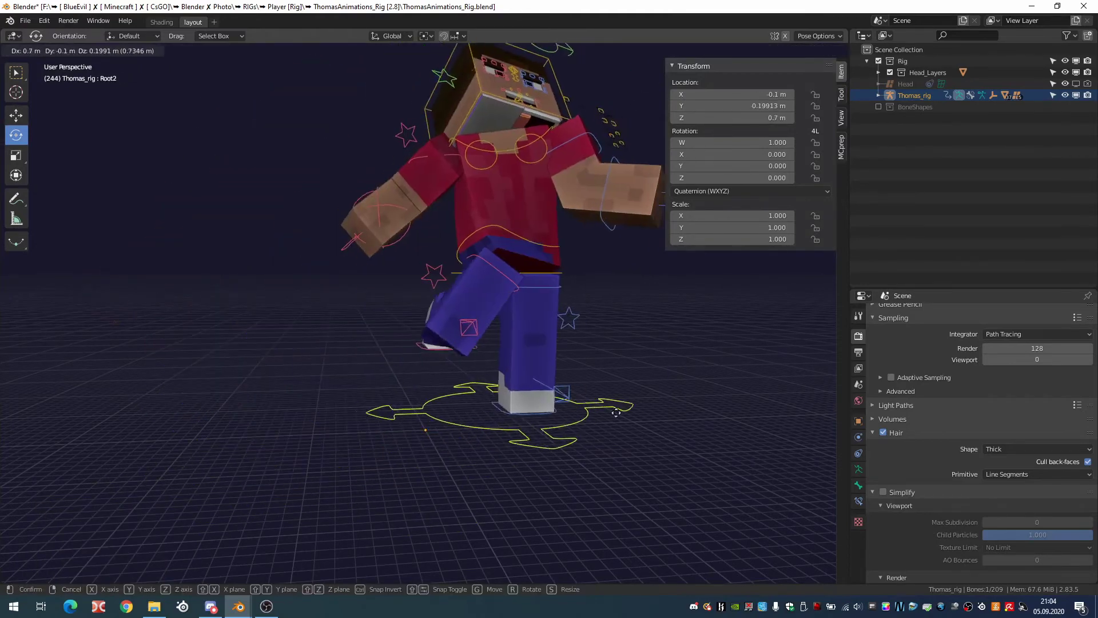
{"action": "right_click", "coordinate": [498, 429]}
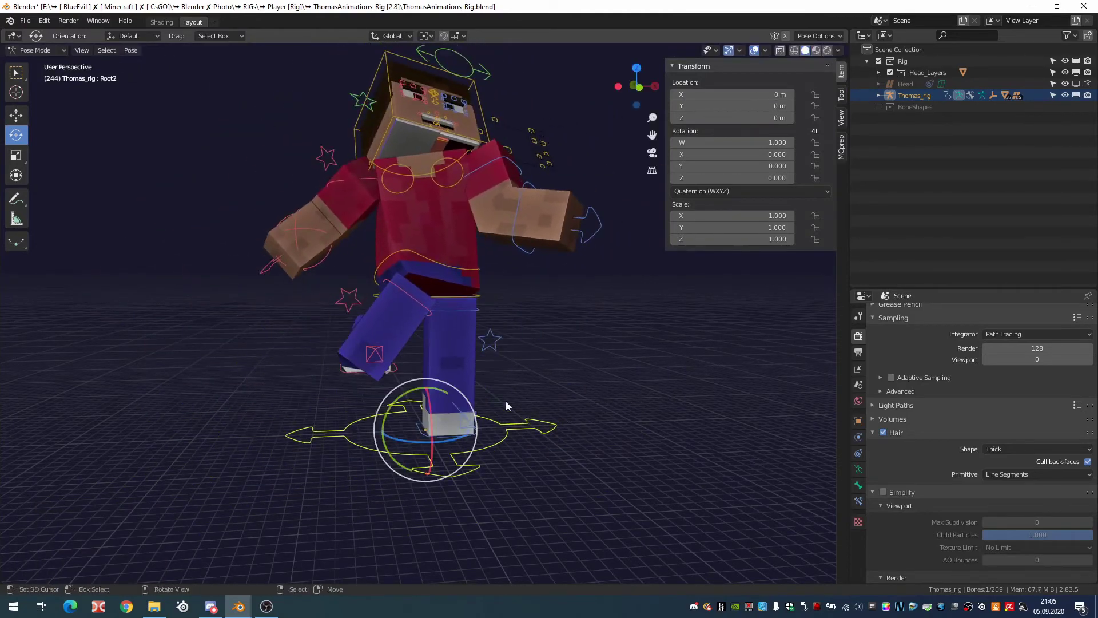
{"action": "left_click", "coordinate": [421, 131]}
{"action": "left_click_drag", "start_coordinate": [435, 143], "coordinate": [390, 180]}
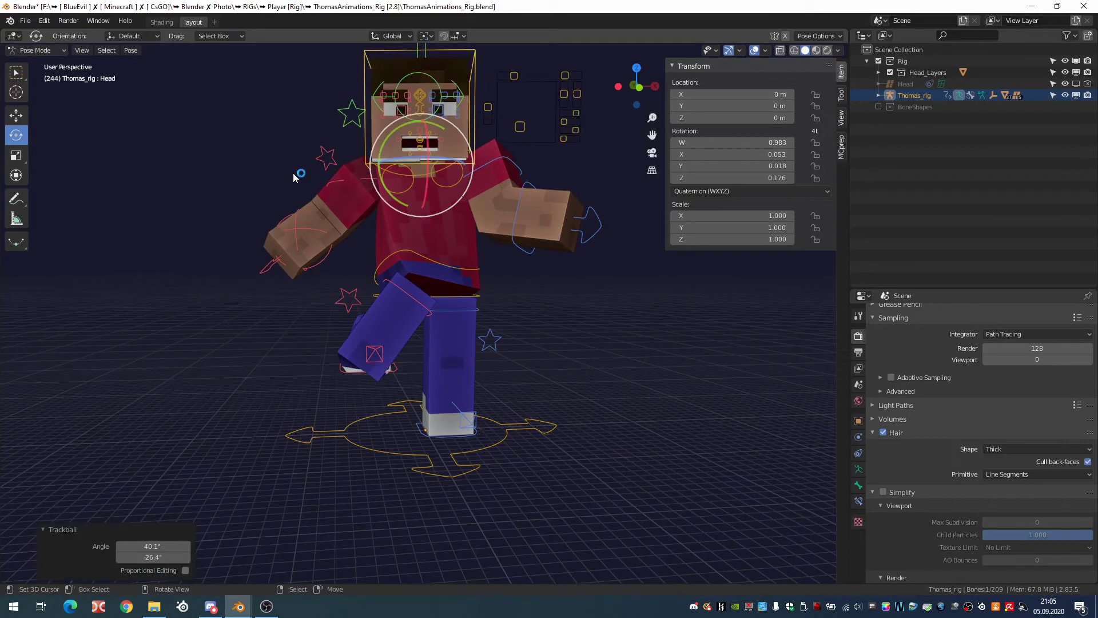
{"action": "key", "text": "ctrl+z"}
{"action": "scroll", "coordinate": [269, 269], "scroll_direction": "up", "scroll_amount": 3}
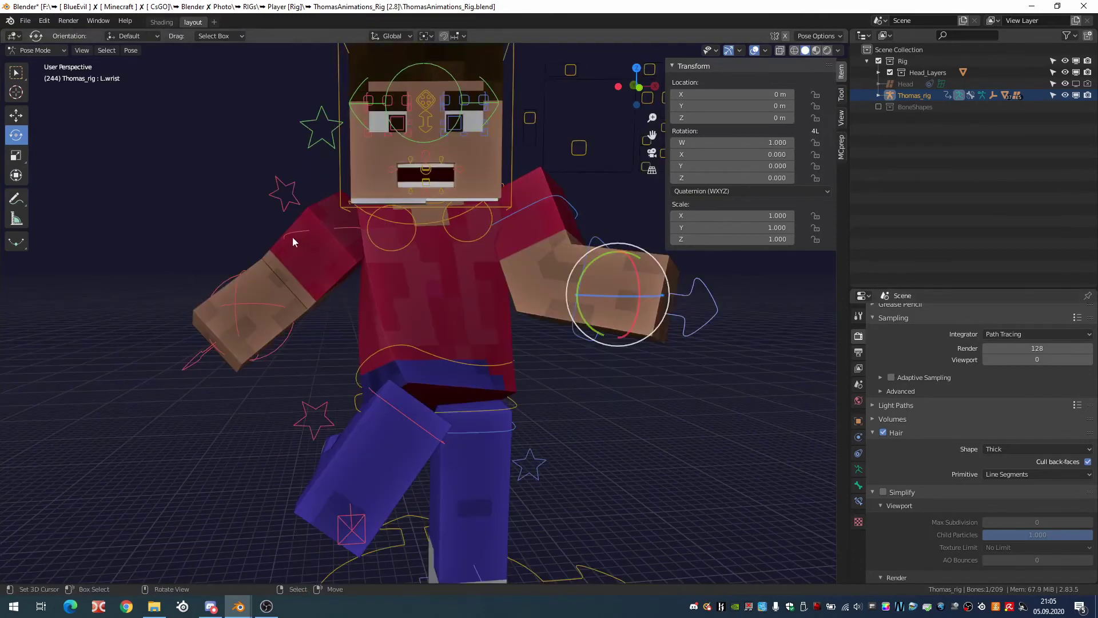
Step: Set R.Arm_Fingers to 1 and curl the Index.R.001 finger control inward
{"action": "left_click", "coordinate": [287, 215]}
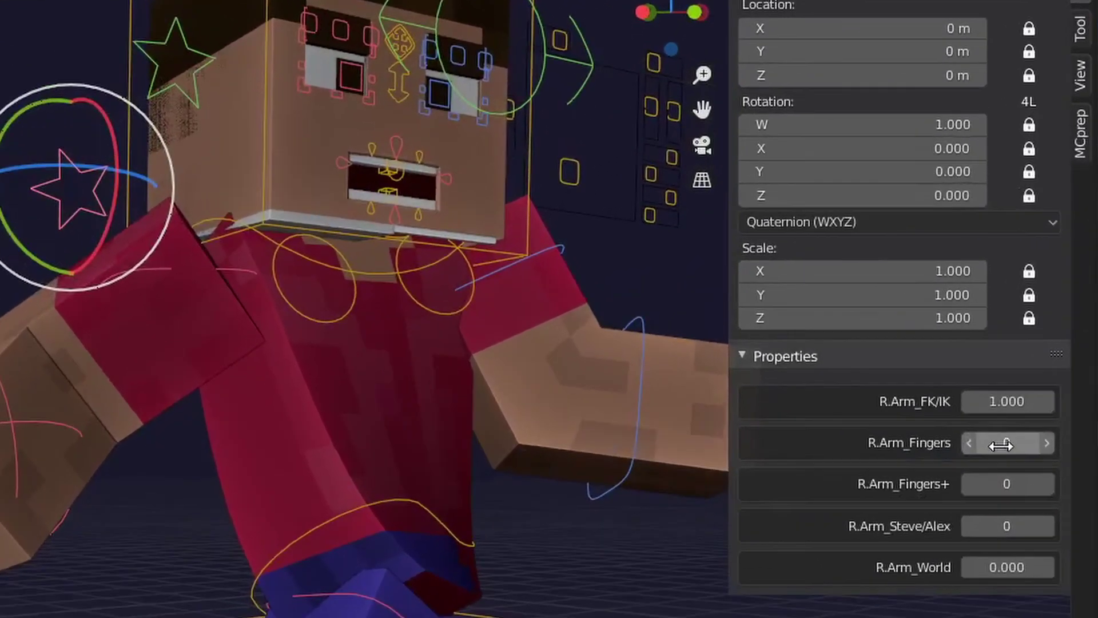
{"action": "left_click_drag", "start_coordinate": [1000, 445], "coordinate": [1007, 445]}
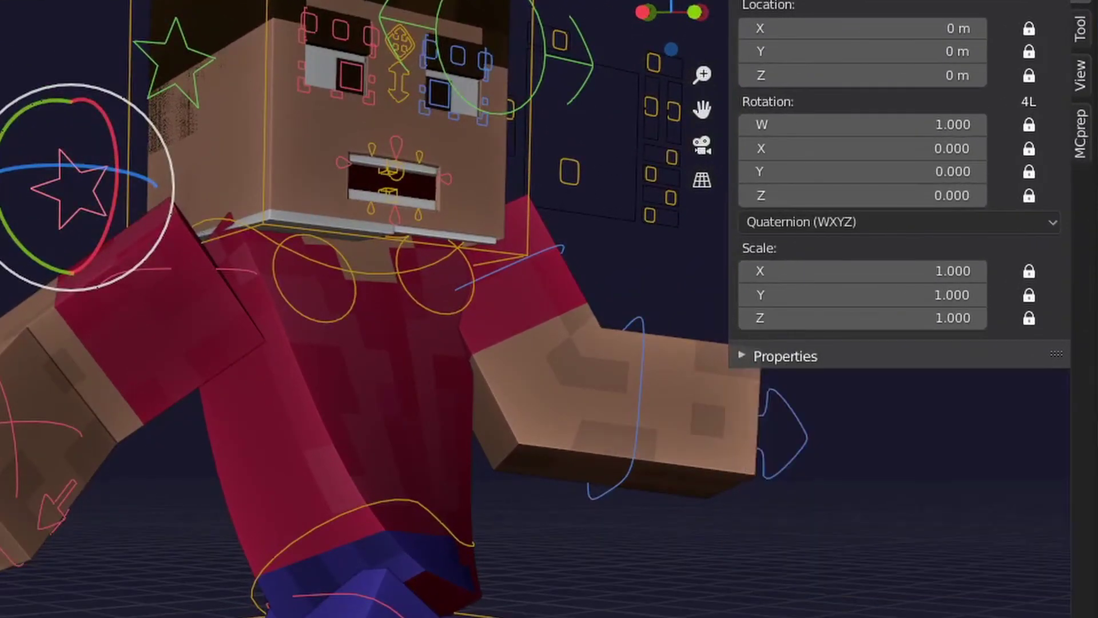
{"action": "left_click", "coordinate": [398, 359]}
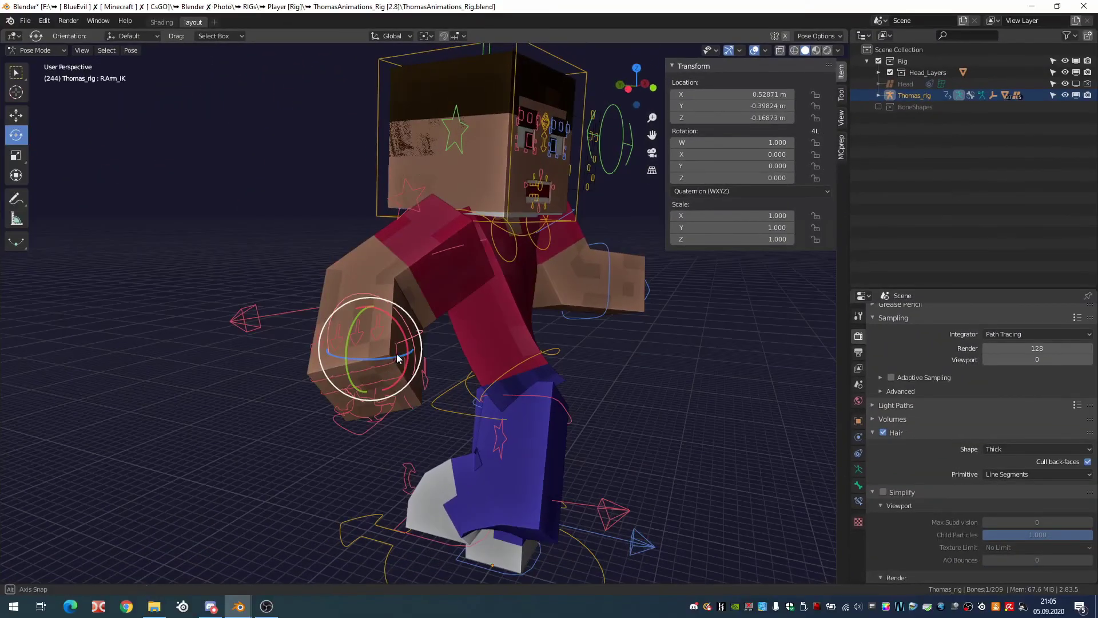
{"action": "left_click", "coordinate": [375, 414]}
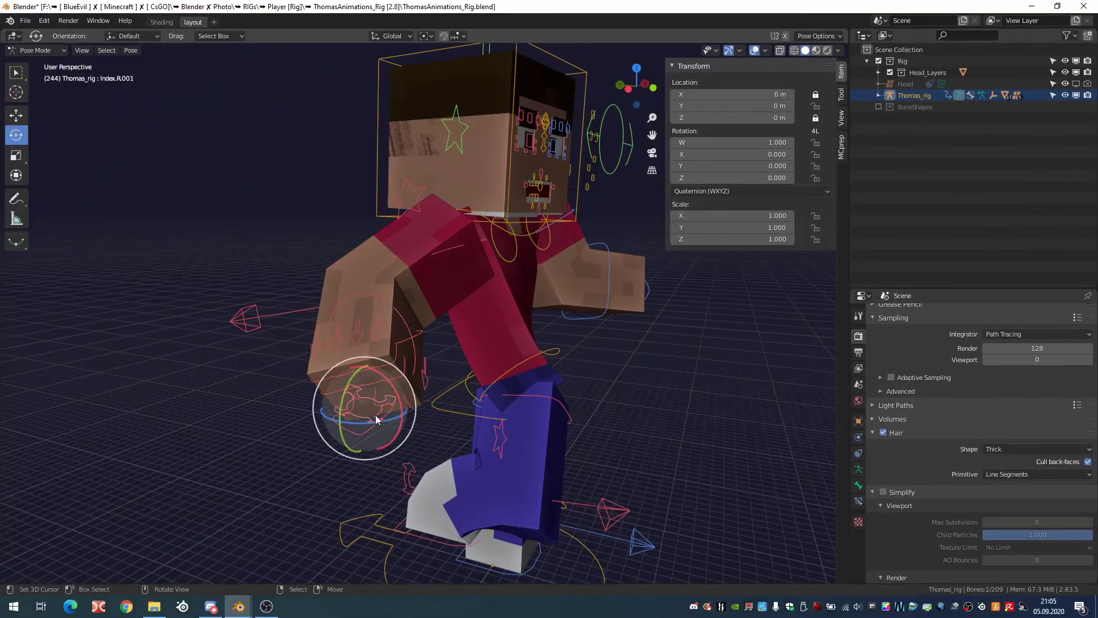
{"action": "key", "text": "g"}
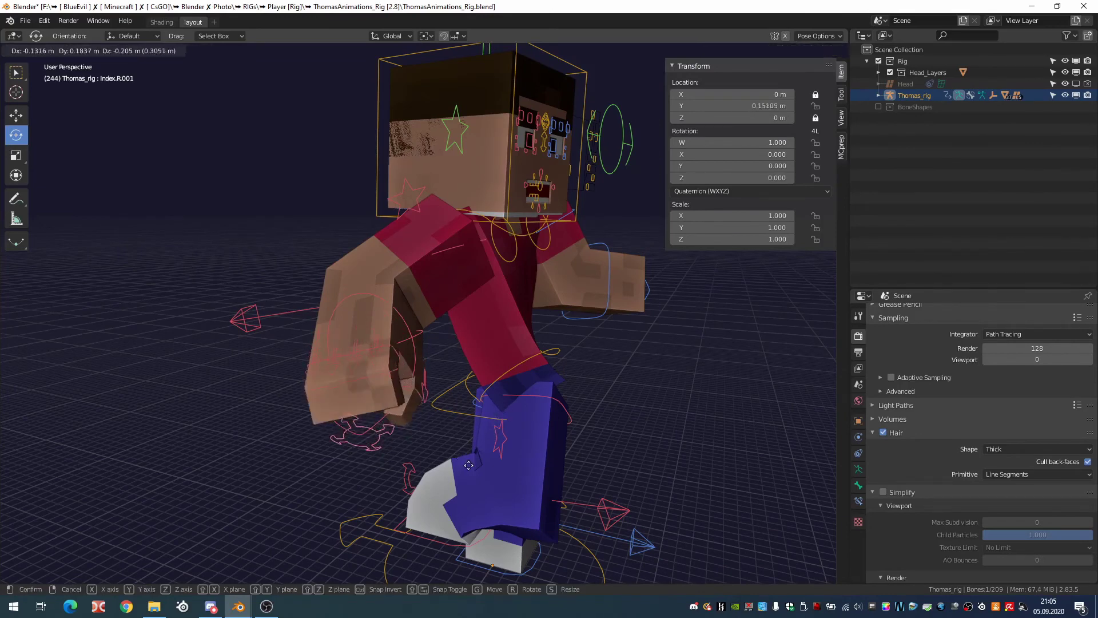
{"action": "left_click", "coordinate": [420, 393]}
Step: Move the Index.R finger control, cancelling a second attempted move
{"action": "left_click", "coordinate": [377, 365]}
{"action": "key", "text": "g"}
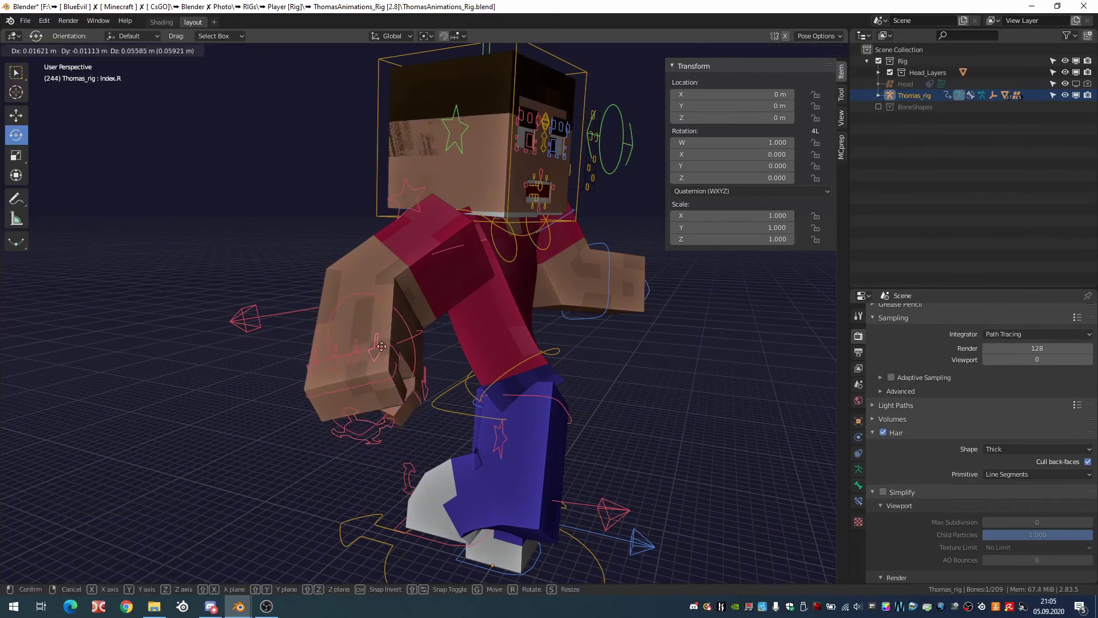
{"action": "left_click", "coordinate": [389, 393]}
{"action": "key", "text": "g"}
{"action": "right_click", "coordinate": [386, 370]}
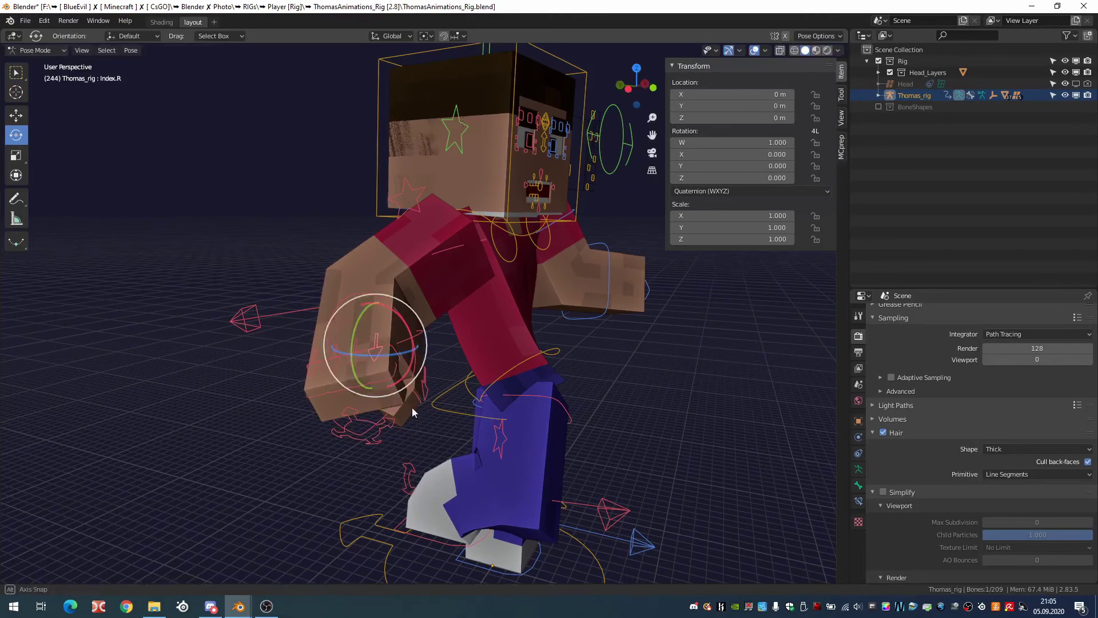
{"action": "mouse_move", "coordinate": [411, 407]}
{"action": "middle_mouse_down"}
{"action": "mouse_move", "coordinate": [383, 404]}
{"action": "mouse_move", "coordinate": [435, 386]}
{"action": "mouse_move", "coordinate": [335, 311]}
{"action": "middle_mouse_up"}
{"action": "left_click", "coordinate": [335, 312]}
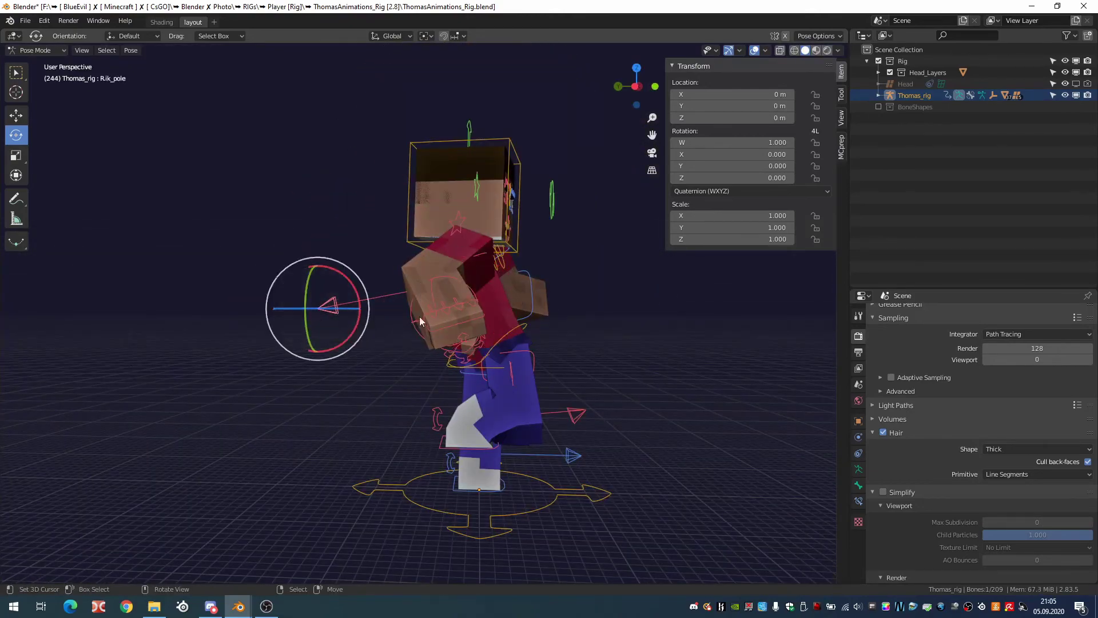
Step: Move the right elbow pole R.ik_pole to change the right arm's bend
{"action": "middle_click_drag", "start_coordinate": [259, 365], "coordinate": [480, 381]}
{"action": "key", "text": "g"}
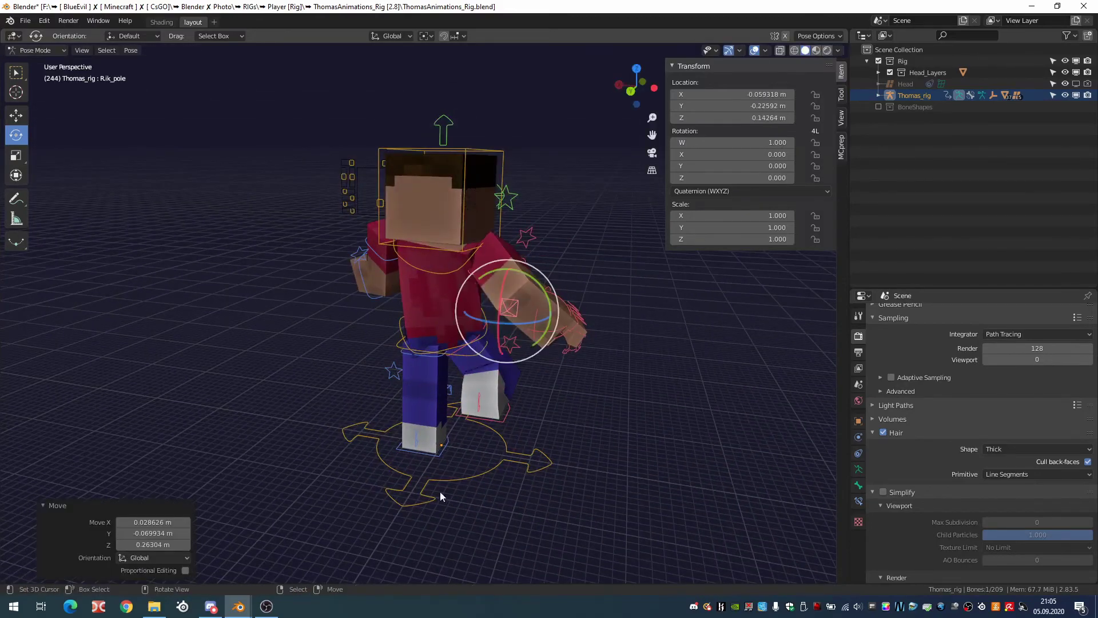
{"action": "scroll", "coordinate": [440, 492], "scroll_direction": "up", "scroll_amount": 2}
Step: Reposition the left knee poles L.Leg_IK_Pole and L.Leg_IK_Pole.001 to re-aim the left leg
{"action": "left_click", "coordinate": [460, 413]}
{"action": "mouse_move", "coordinate": [547, 422]}
{"action": "middle_mouse_down"}
{"action": "mouse_move", "coordinate": [360, 422]}
{"action": "mouse_move", "coordinate": [360, 432]}
{"action": "middle_mouse_up"}
{"action": "scroll", "coordinate": [360, 432], "scroll_direction": "down", "scroll_amount": 3}
{"action": "key", "text": "g"}
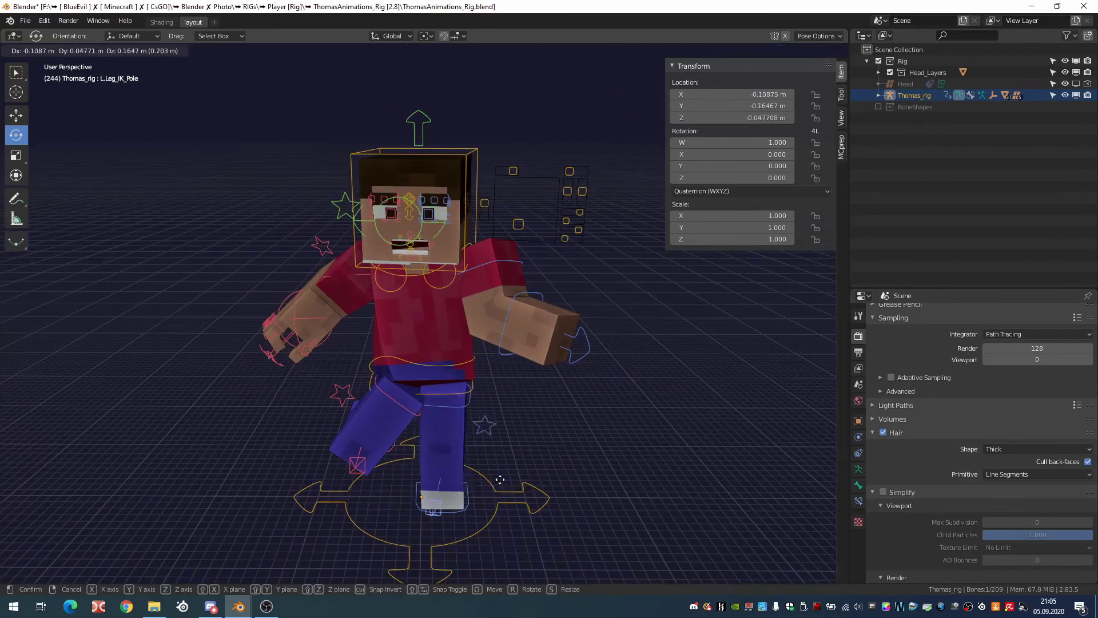
{"action": "left_click", "coordinate": [540, 476]}
{"action": "left_click", "coordinate": [358, 465]}
{"action": "key", "text": "g"}
{"action": "left_click", "coordinate": [388, 449]}
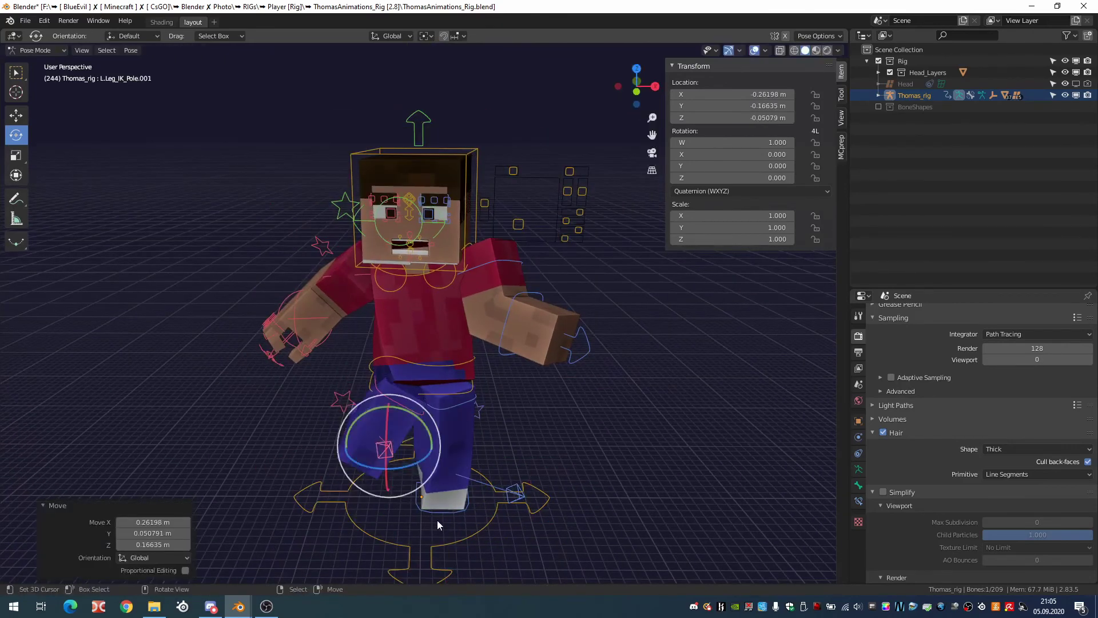
Step: Try rotating the FootCtrl.L.001 foot controller, cancel, then start dragging the head squash control down
{"action": "left_click", "coordinate": [450, 503]}
{"action": "key", "text": "r"}
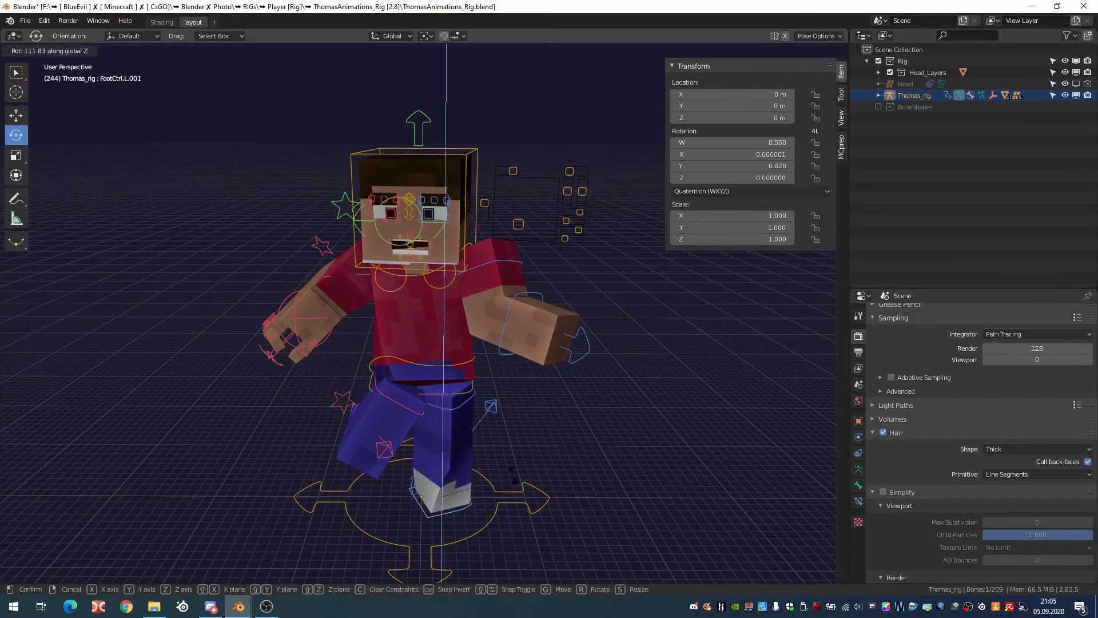
{"action": "key", "text": "Escape"}
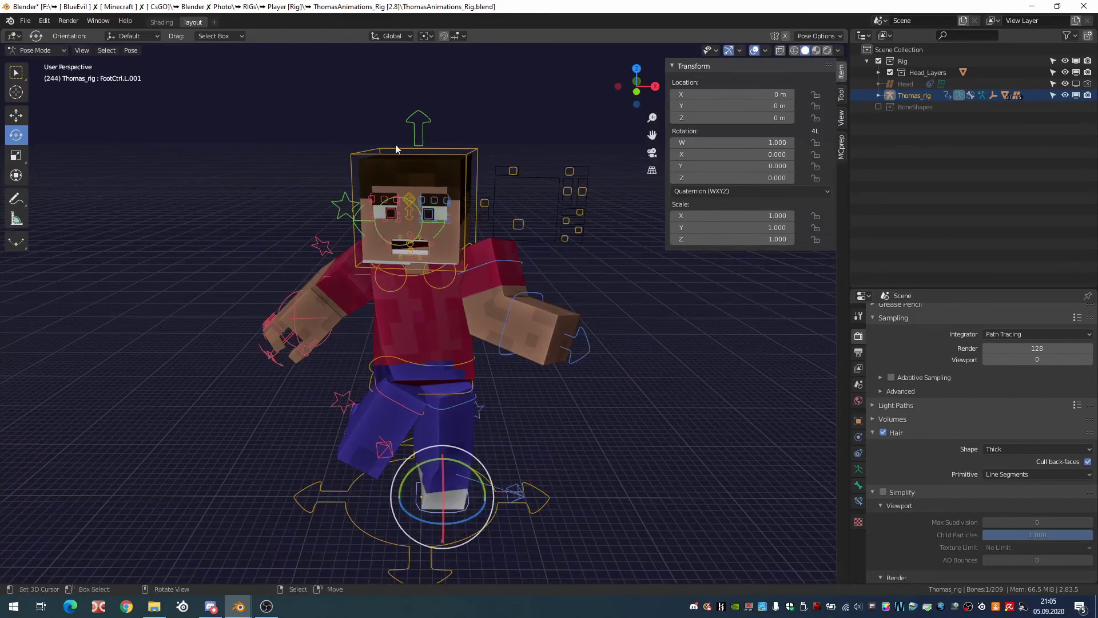
{"action": "left_click", "coordinate": [419, 129]}
{"action": "key", "text": "g"}
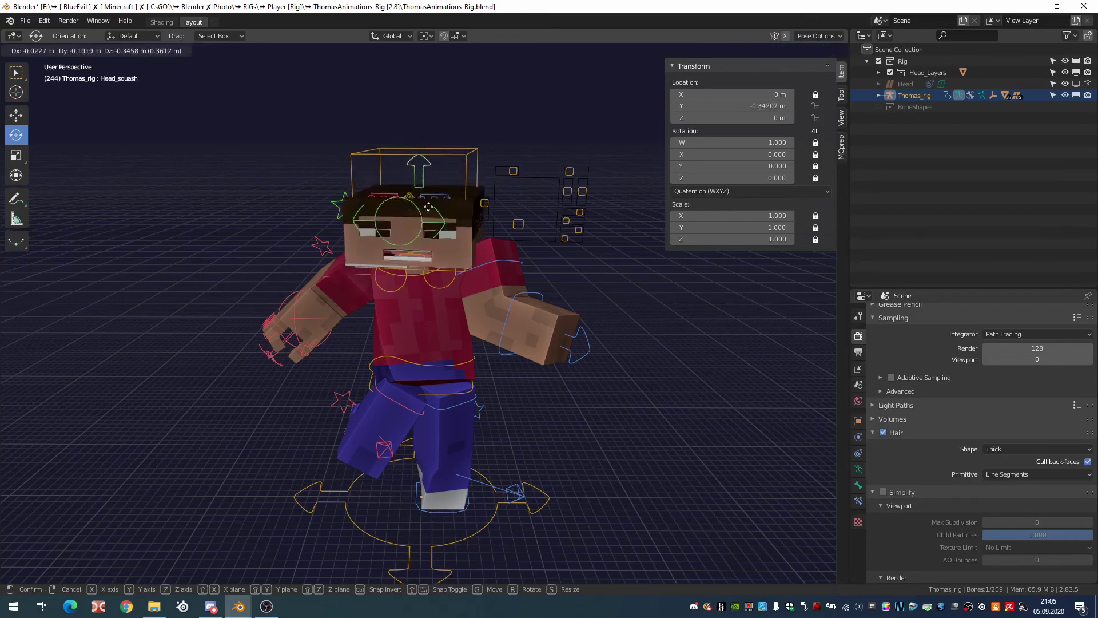
{"action": "key", "text": "Escape"}
{"action": "middle_click_drag", "start_coordinate": [426, 234], "coordinate": [334, 202]}
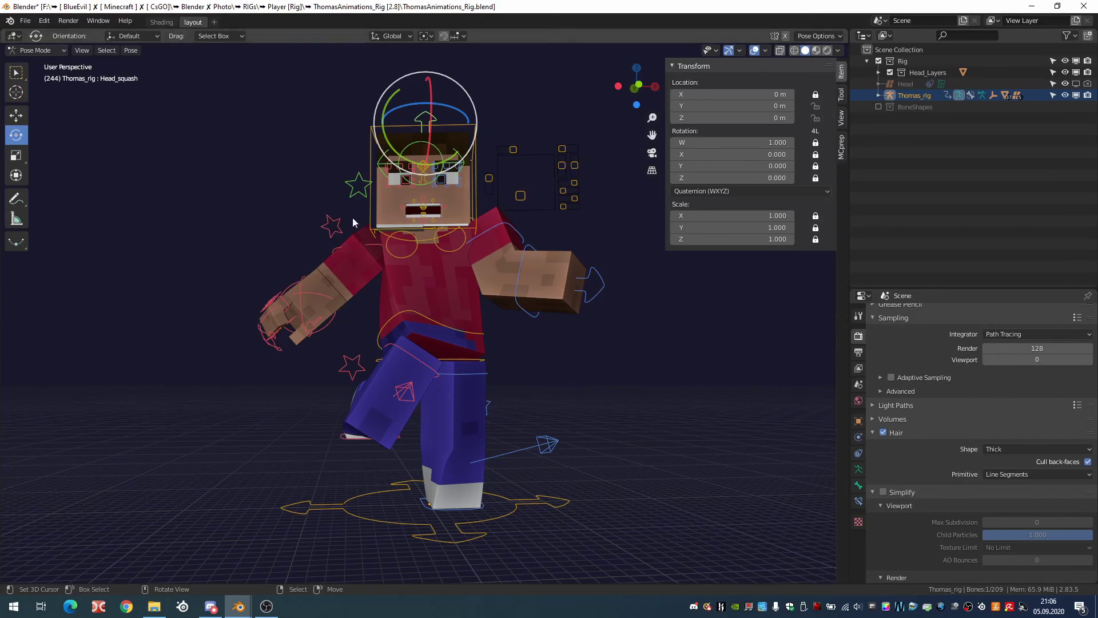
{"action": "key", "text": "ctrl+z"}
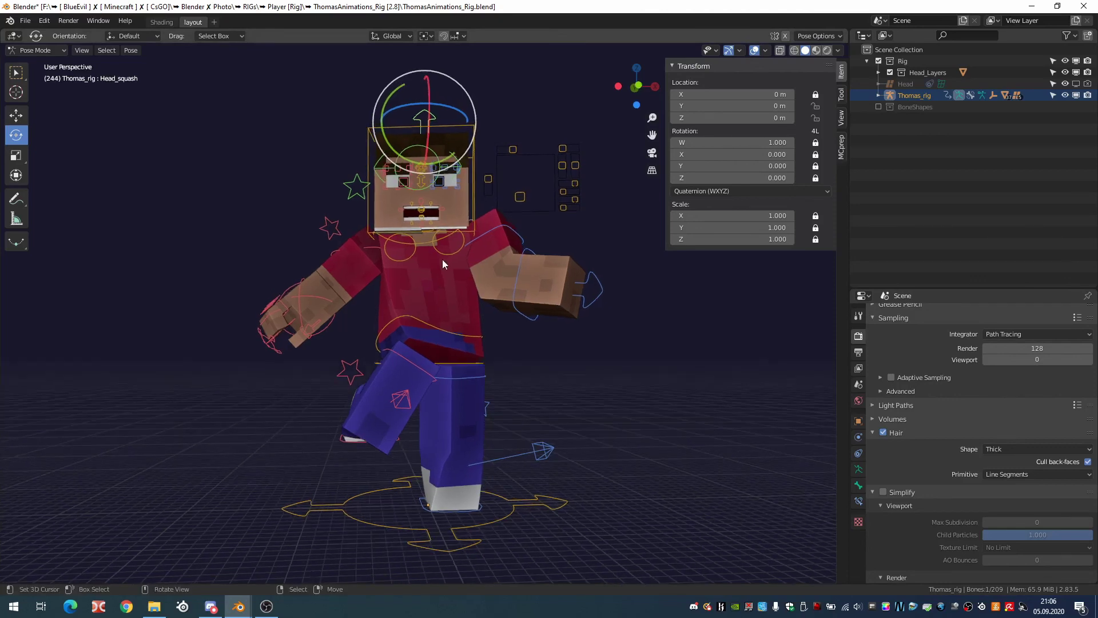